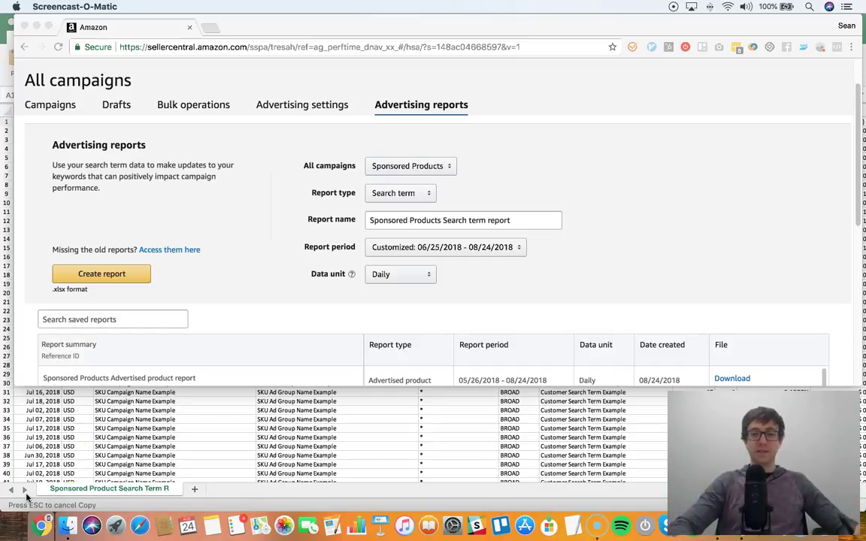
- Bring the downloaded Sponsored Products search term report workbook to the front in Excel
left_click(289, 305)
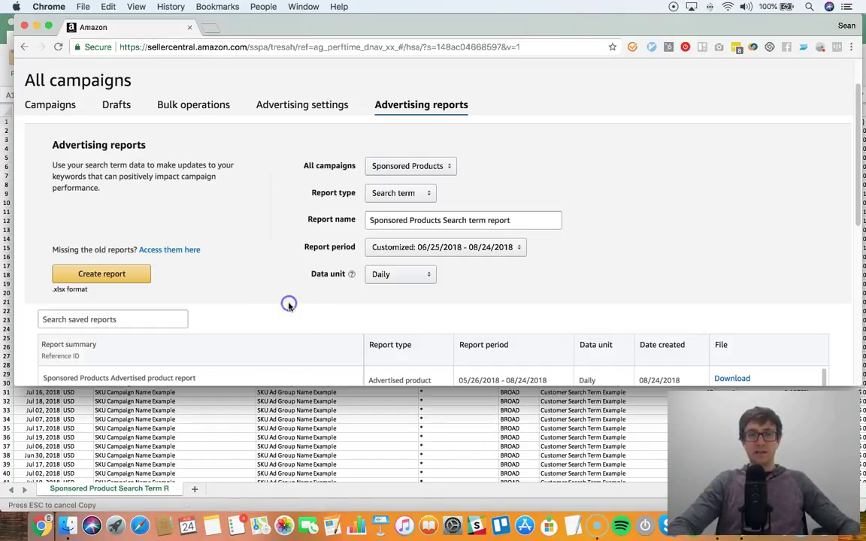
left_click(328, 412)
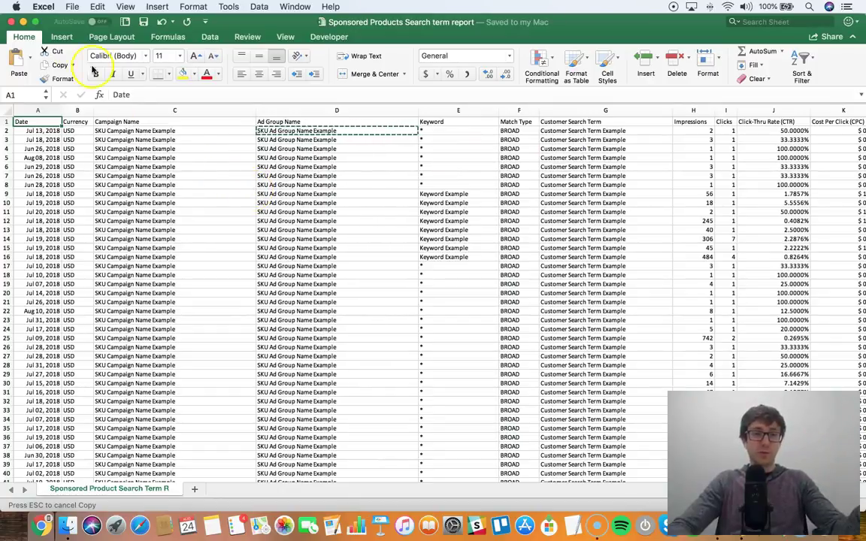
- Insert a PivotTable from the report data on a new worksheet
left_click(61, 37)
left_click(21, 65)
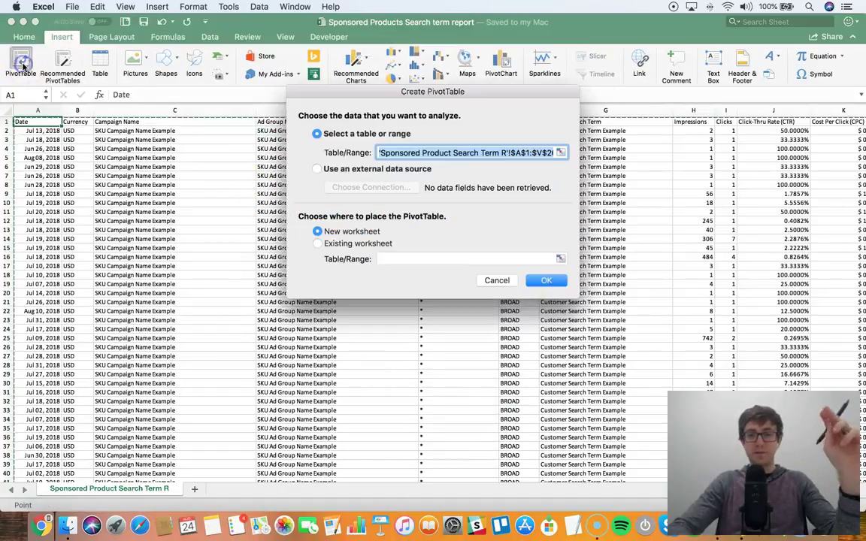
left_click(551, 282)
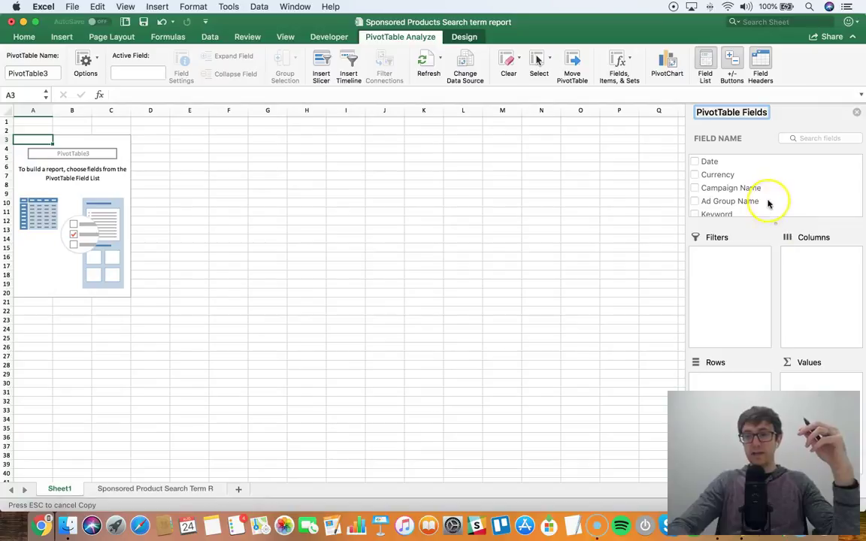
- Check the raw report sheet, then return to the empty pivot table on Sheet1
left_click(194, 490)
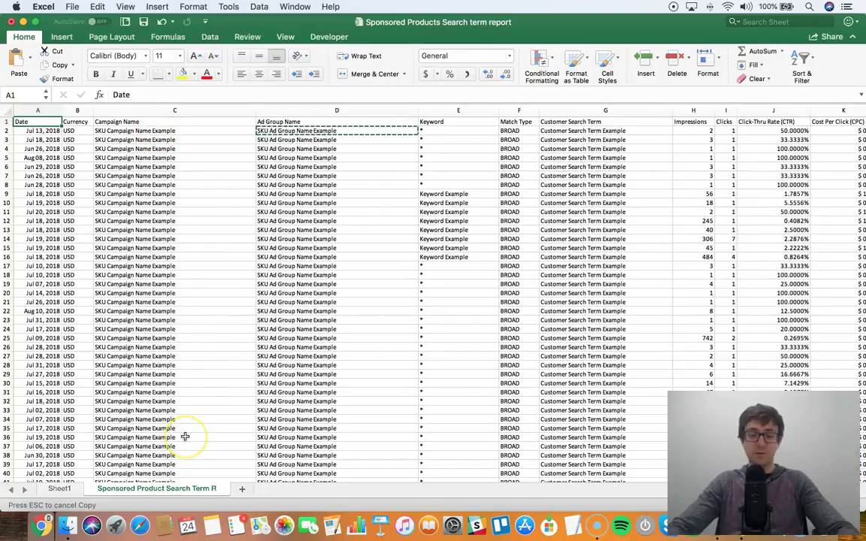
key("ctrl+Page_Up")
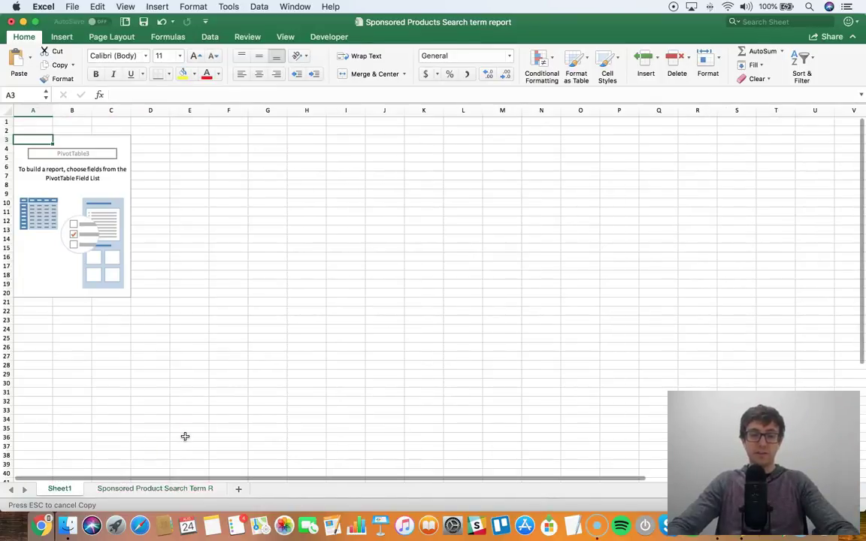
scroll(754, 175, "down", 5)
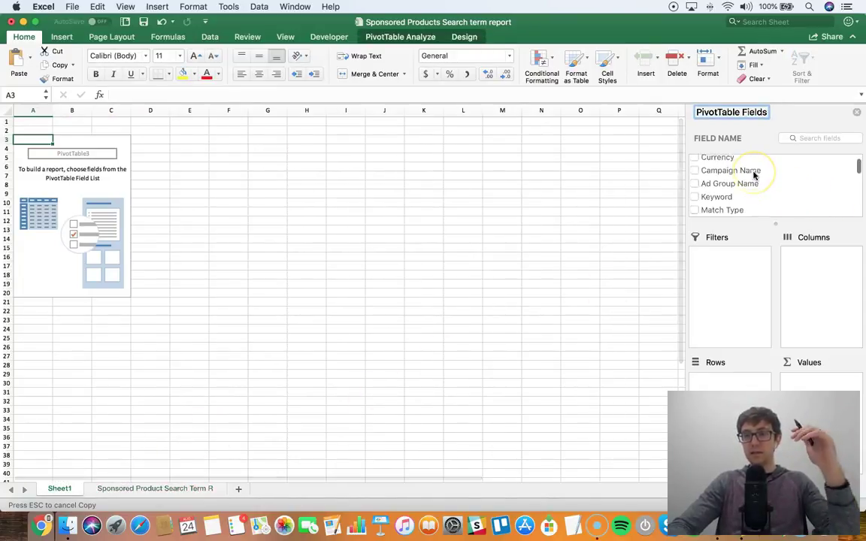
scroll(755, 176, "down", 3)
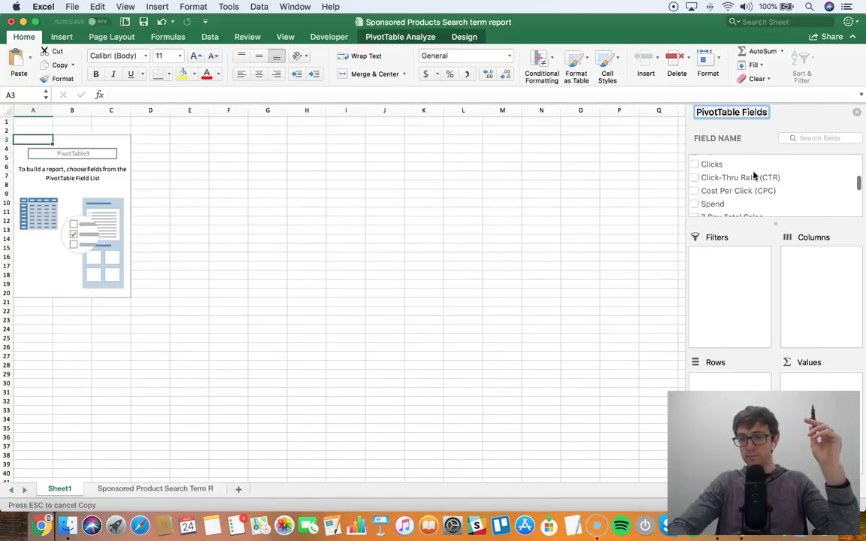
scroll(755, 175, "up", 8)
scroll(754, 175, "up", 2)
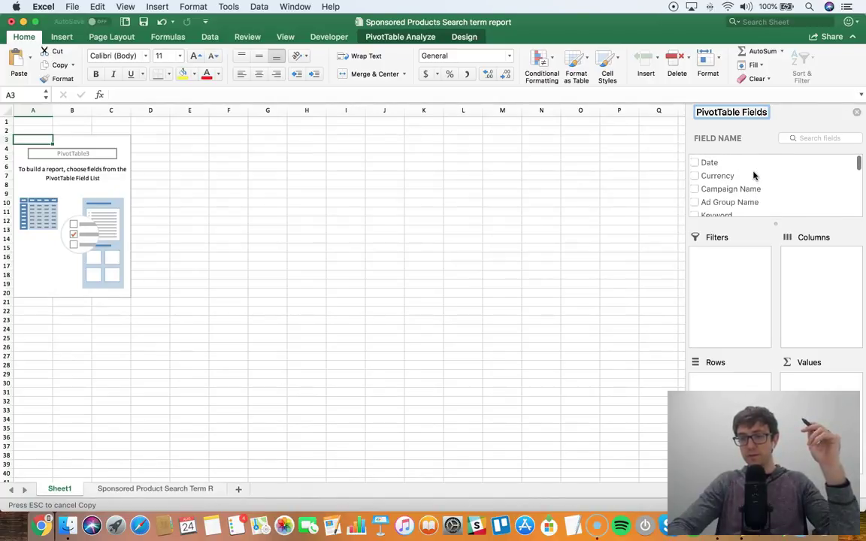
- Add the Date field and move it from Values to Rows so each report date is a row
left_click(696, 162)
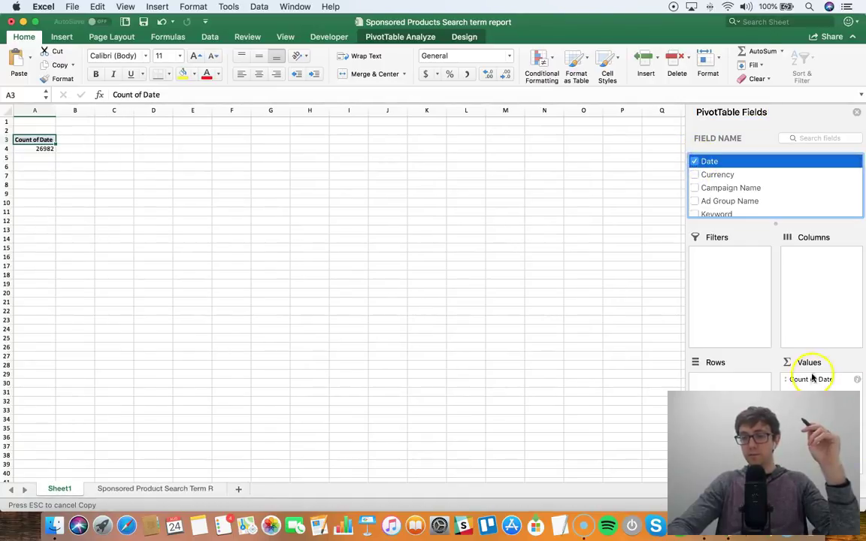
left_click_drag(812, 379, 734, 380)
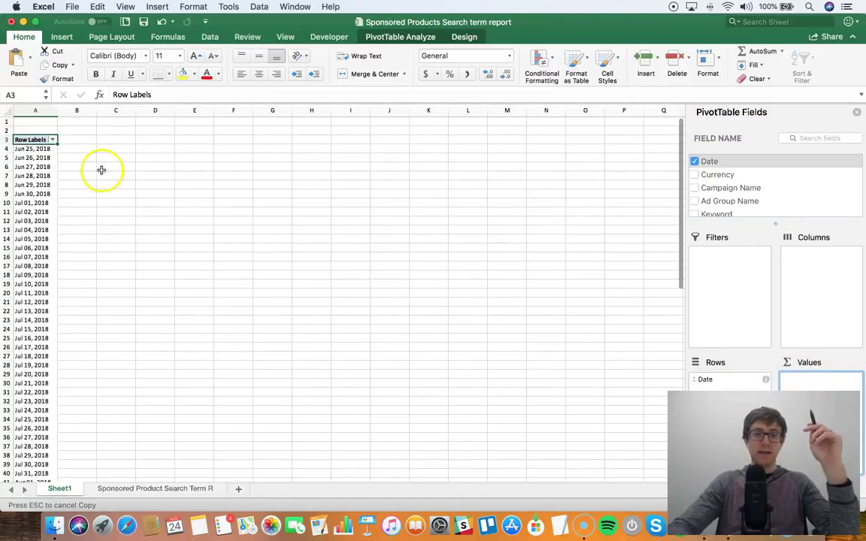
scroll(41, 170, "down", 5)
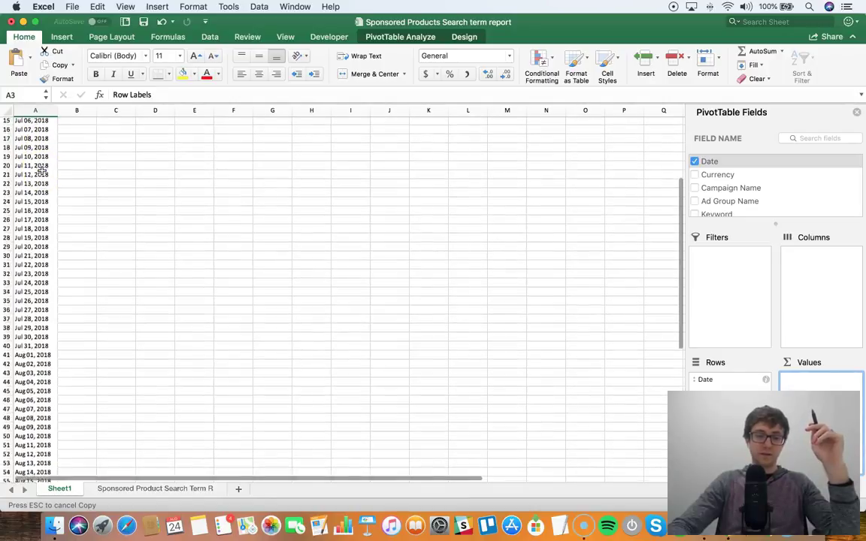
scroll(41, 170, "down", 8)
scroll(41, 170, "up", 13)
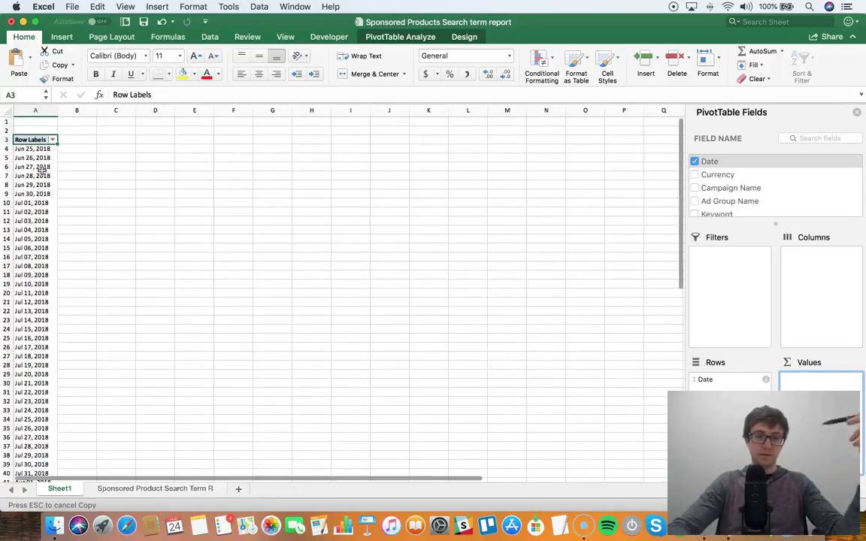
scroll(42, 170, "down", 3)
scroll(42, 170, "up", 3)
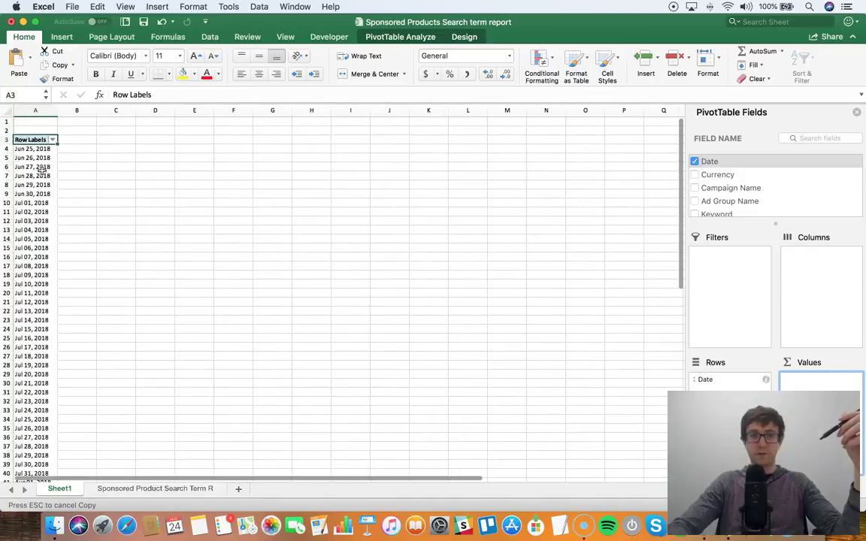
scroll(722, 186, "down", 3)
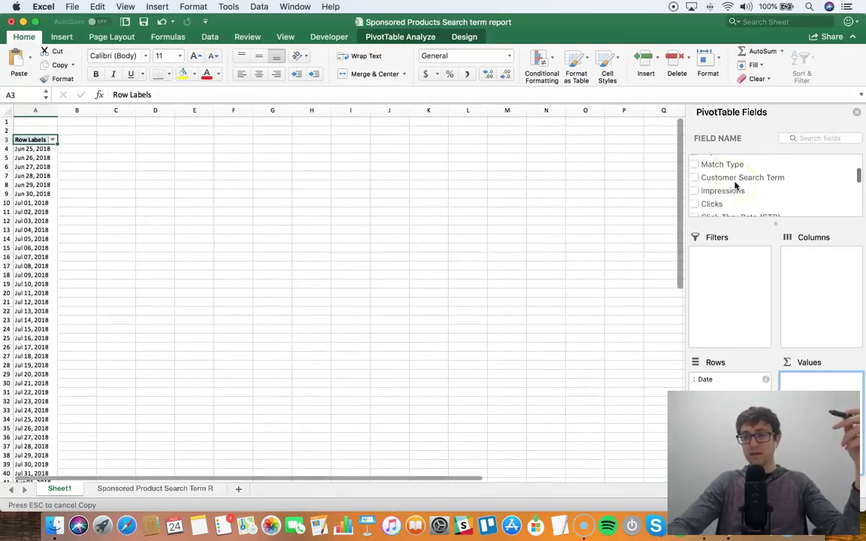
scroll(736, 185, "down", 4)
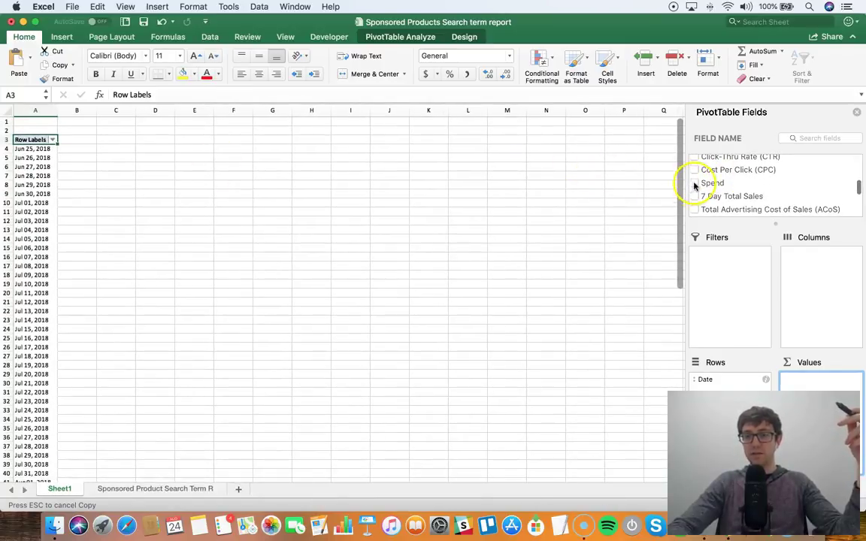
- Add Sum of Spend per date and select August spend values to check their sums
left_click(695, 184)
scroll(141, 232, "down", 10)
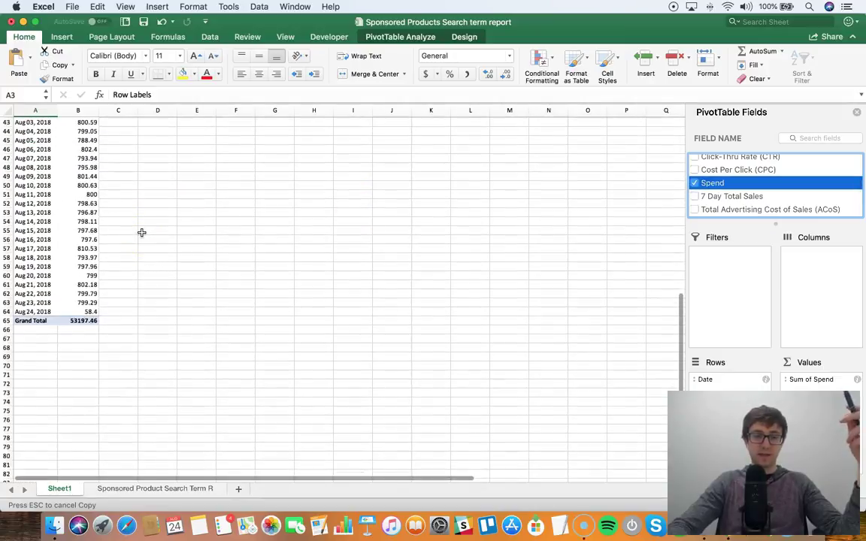
left_click_drag(85, 303, 86, 234)
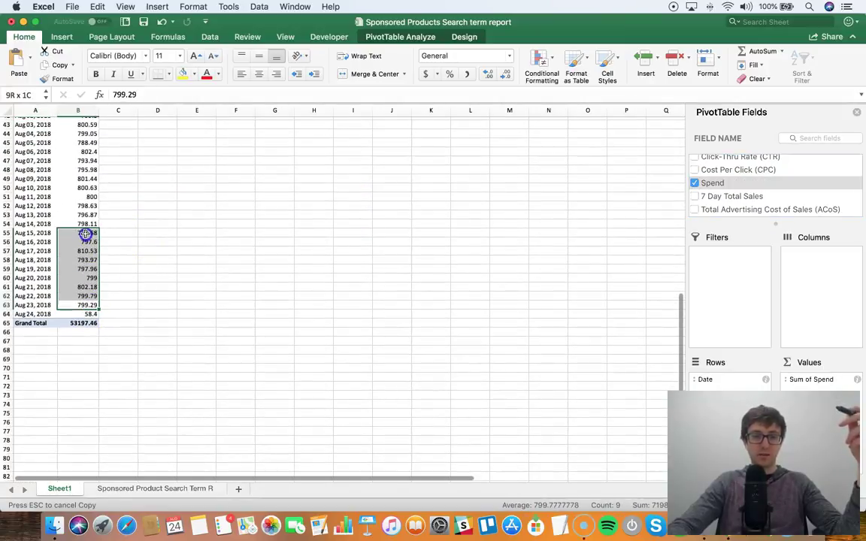
left_click(88, 314)
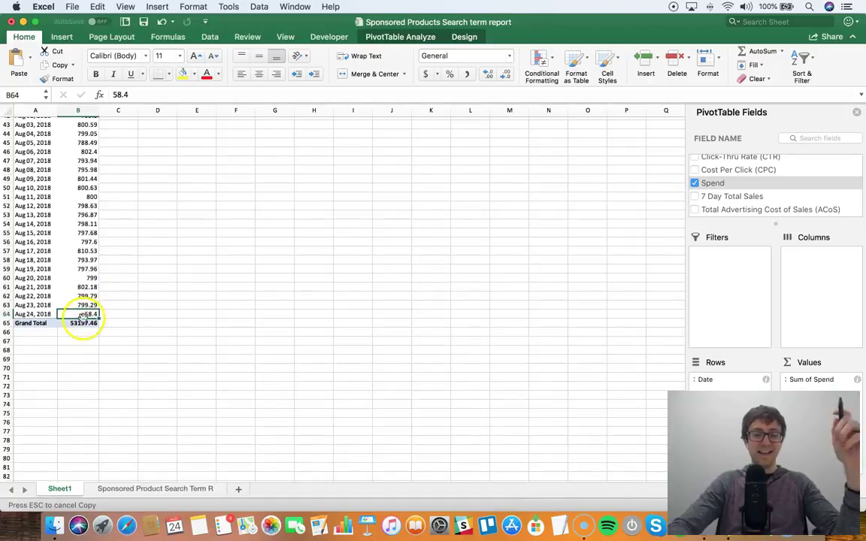
left_click_drag(87, 305, 85, 178)
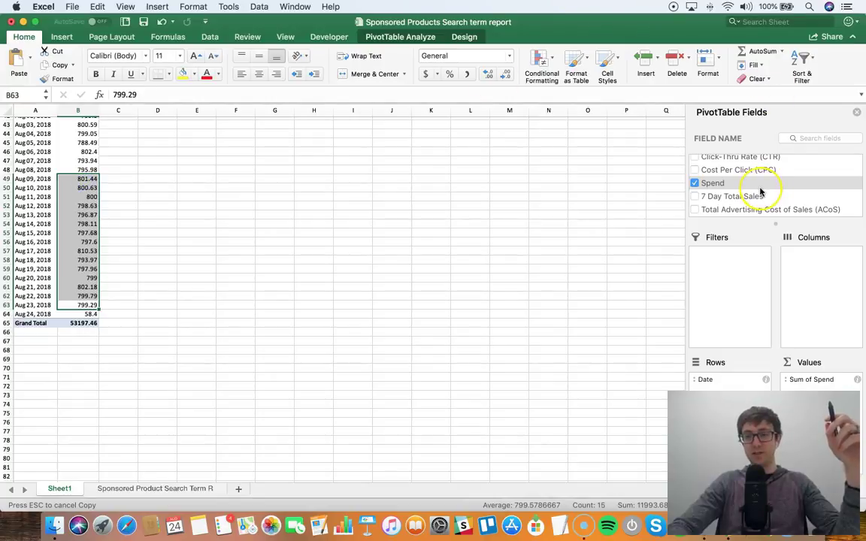
scroll(761, 192, "down", 3)
scroll(760, 190, "up", 4)
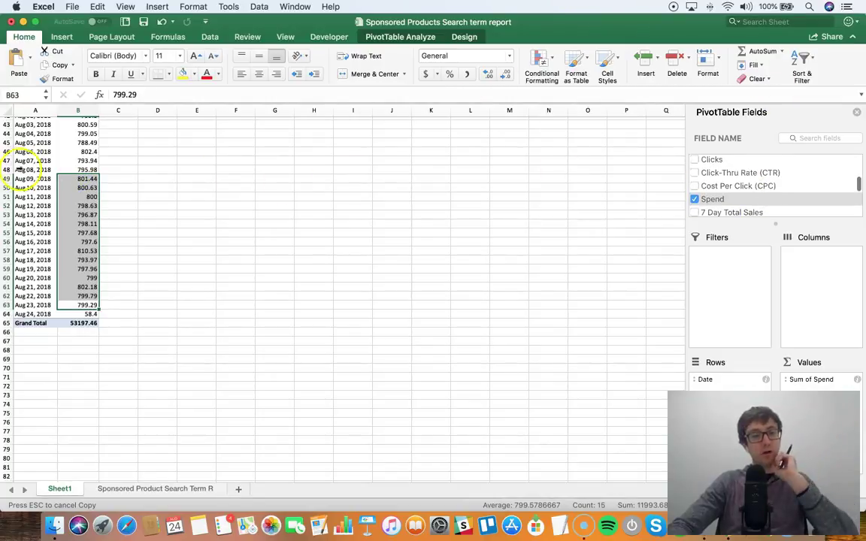
scroll(64, 174, "up", 10)
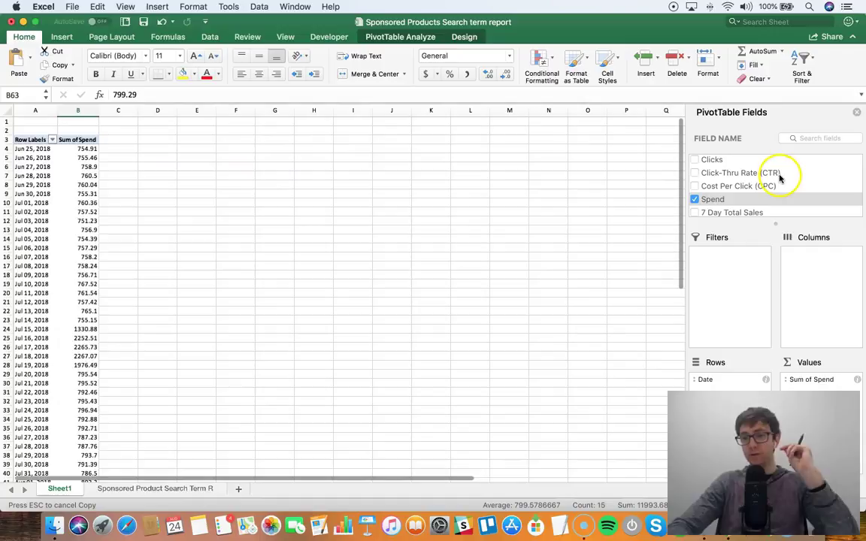
- Remove Spend from the pivot table values, leaving only the date rows
left_click(695, 200)
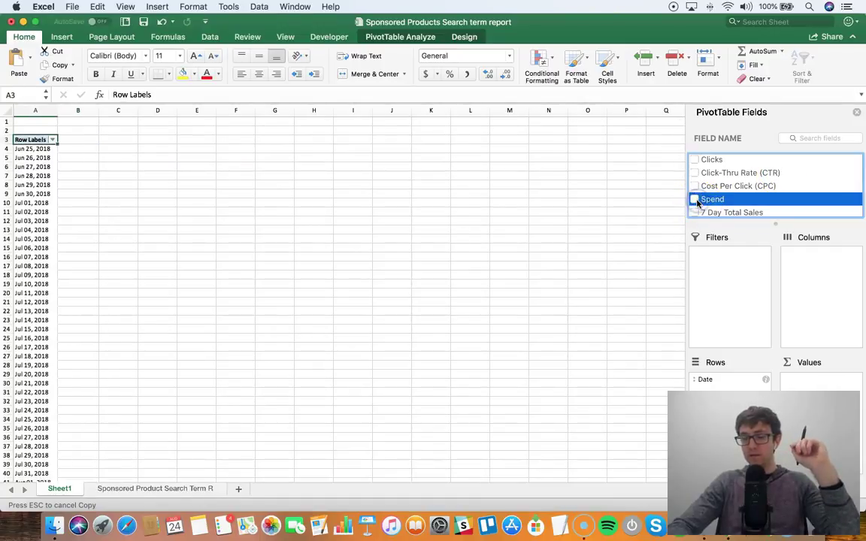
scroll(698, 203, "down", 3)
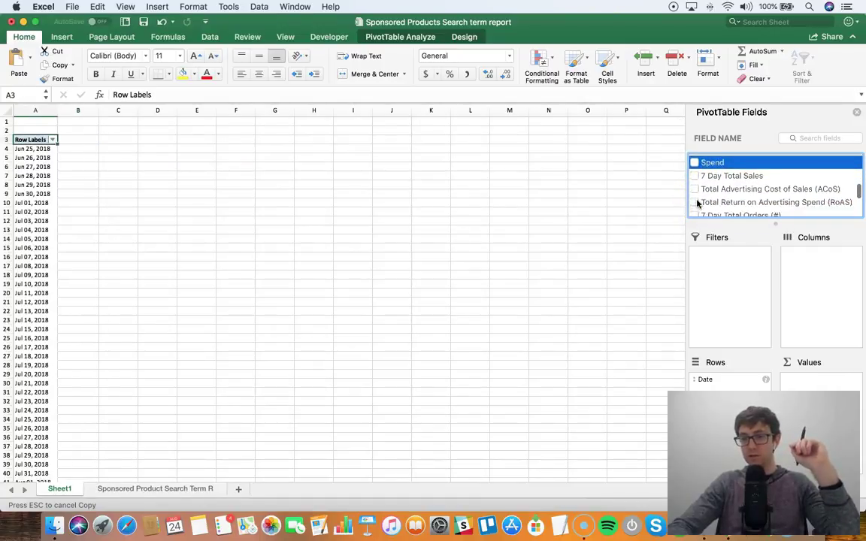
scroll(697, 203, "down", 8)
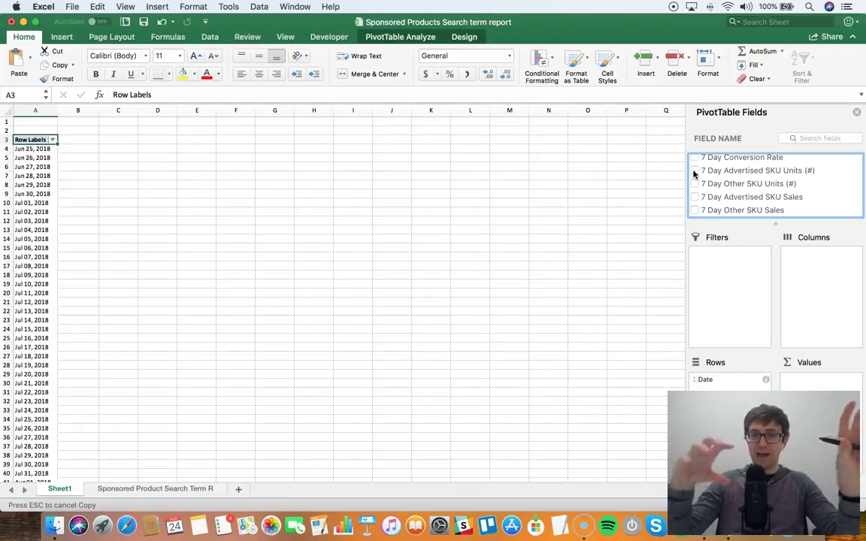
scroll(775, 186, "up", 10)
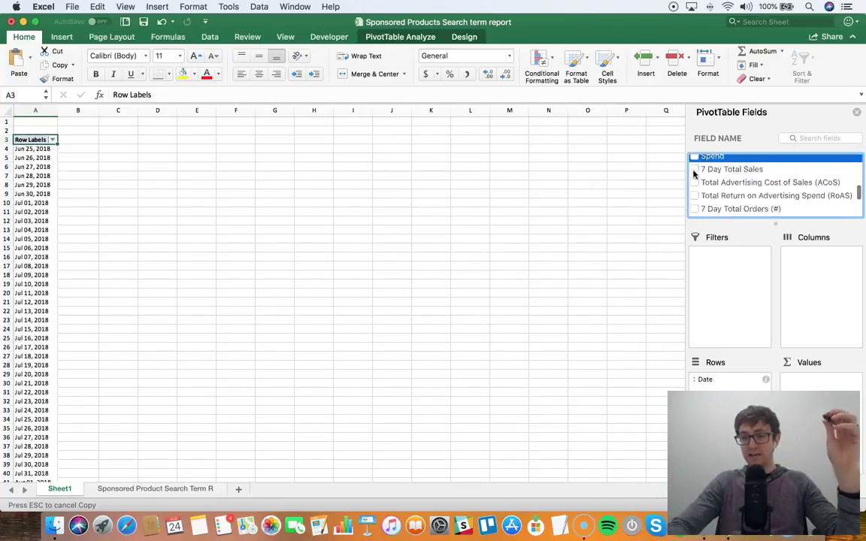
scroll(694, 174, "down", 10)
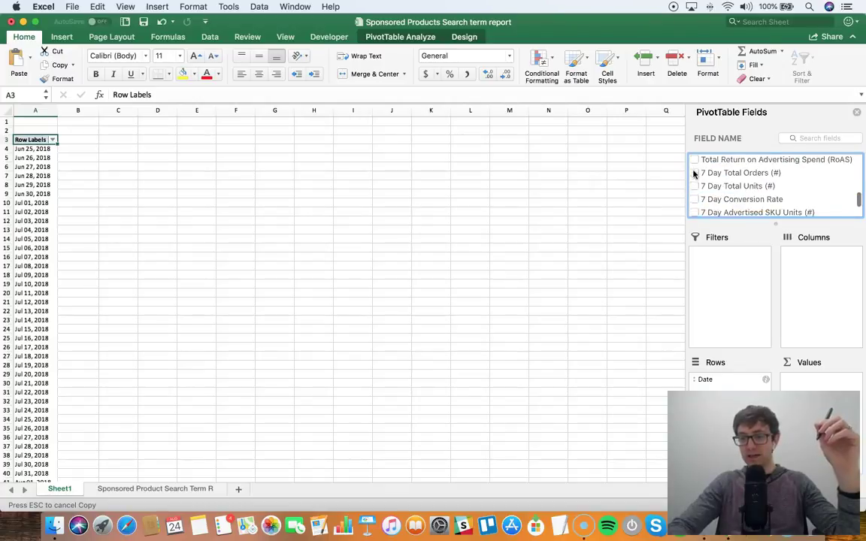
scroll(694, 174, "up", 12)
- Add Sum of Clicks and Sum of 7 Day Advertised SKU Units (#) to the values
left_click(693, 219)
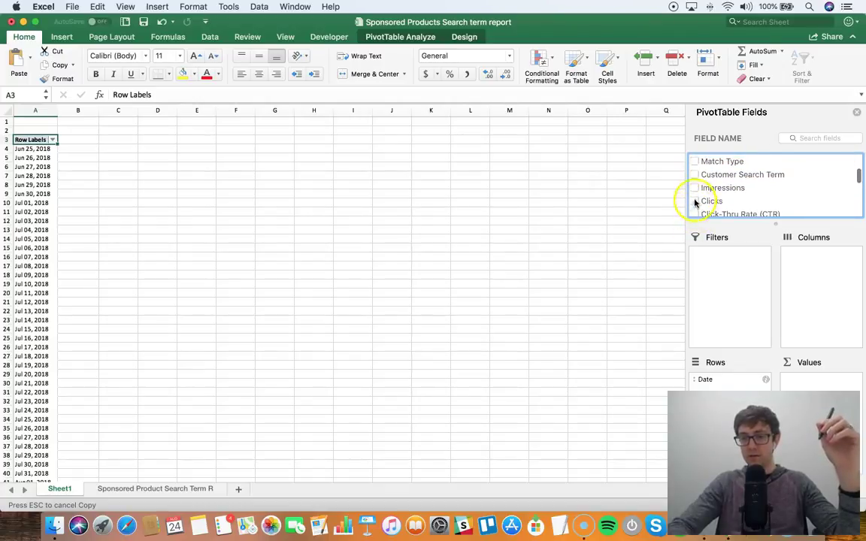
left_click(696, 201)
scroll(695, 201, "down", 10)
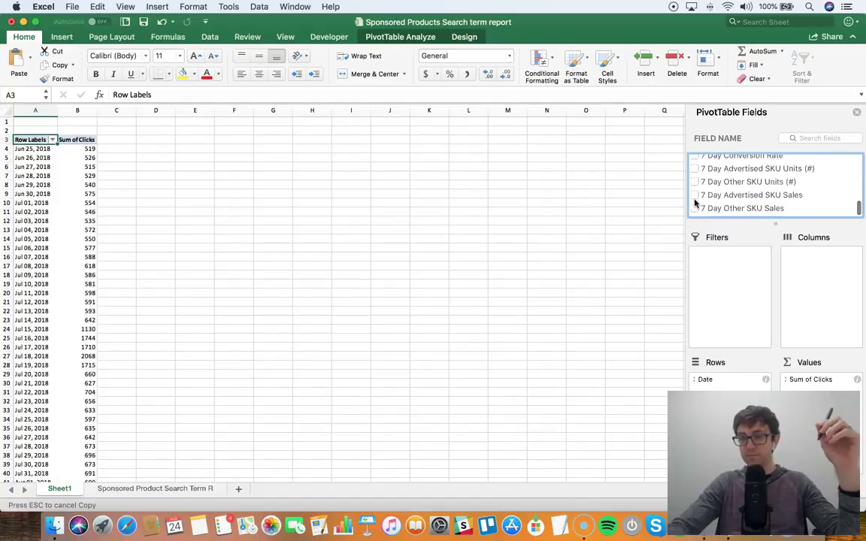
left_click(699, 183)
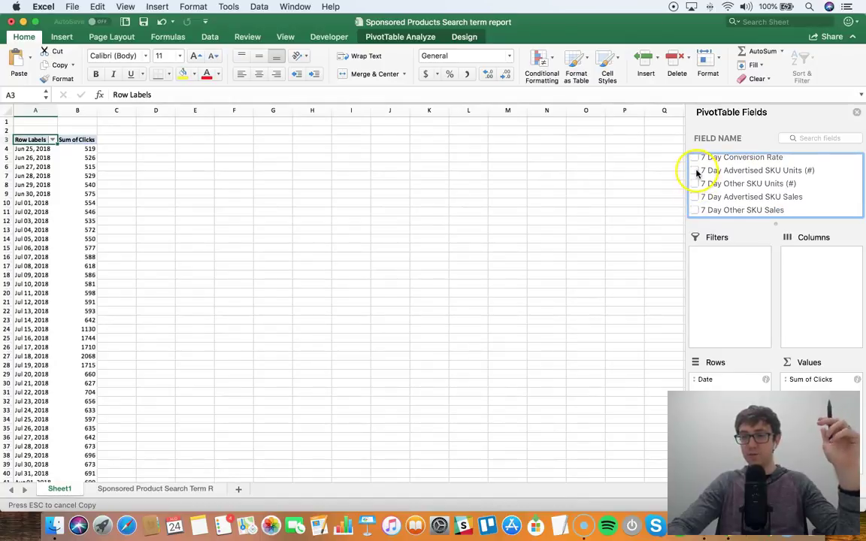
scroll(110, 215, "down", 2)
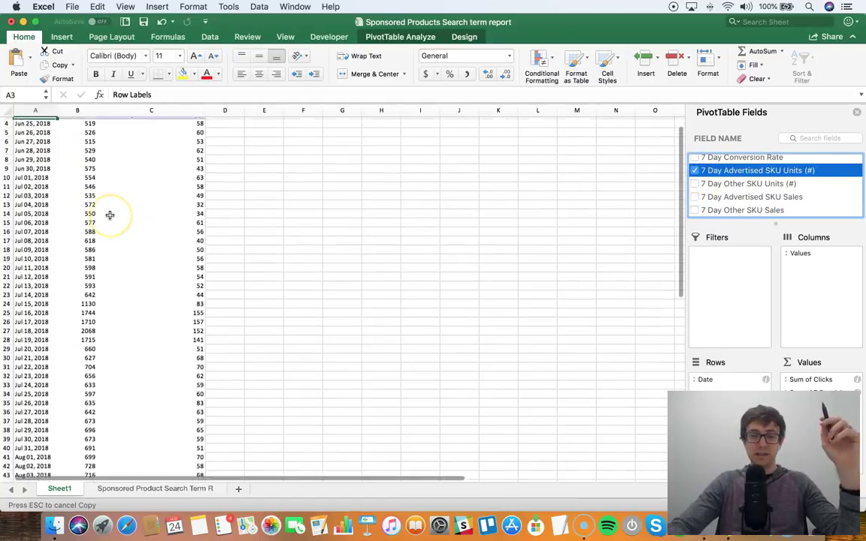
scroll(110, 215, "up", 2)
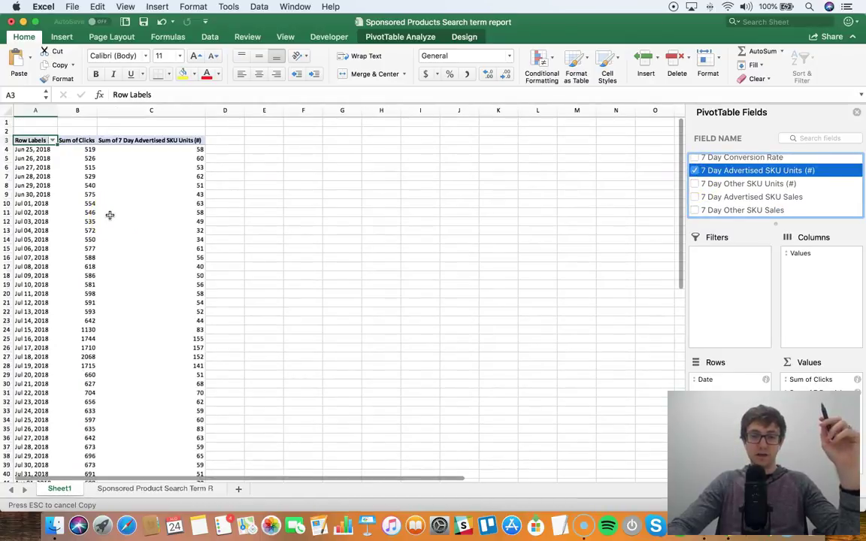
- Start a new pivot table calculated field named CVR
left_click(397, 39)
left_click(616, 64)
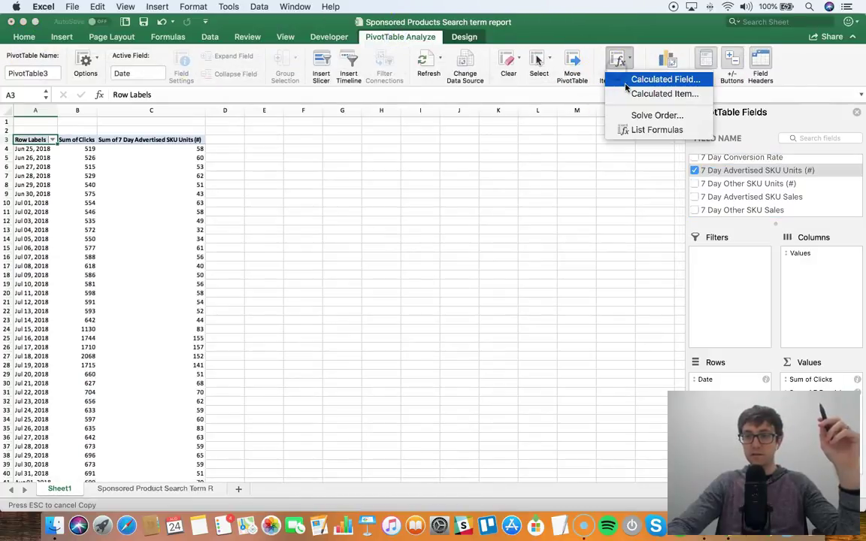
left_click(624, 79)
type("C")
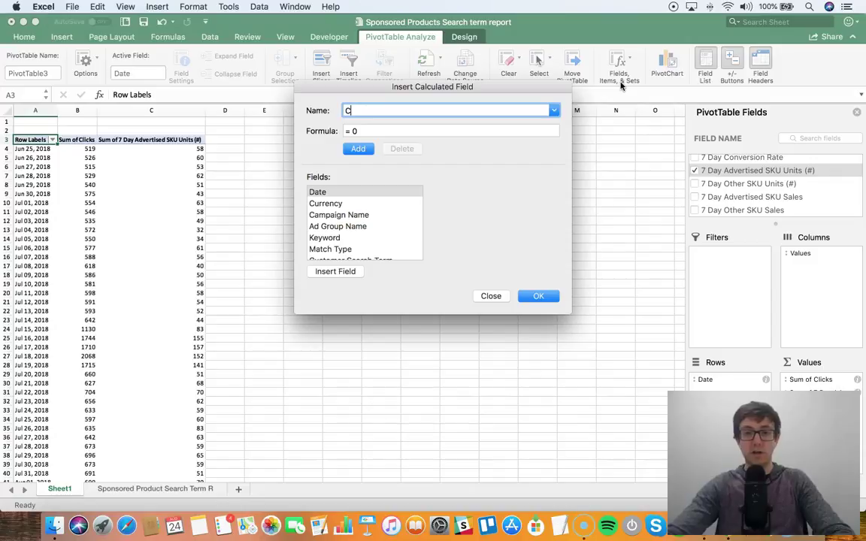
type("VR")
key("Tab")
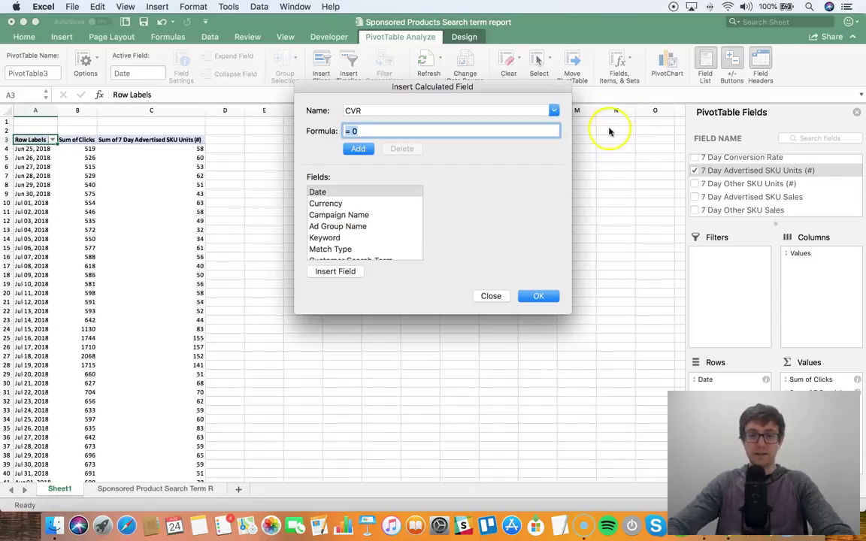
- Build a first CVR formula dividing Clicks by an advertised SKU Units field
scroll(365, 222, "down", 5)
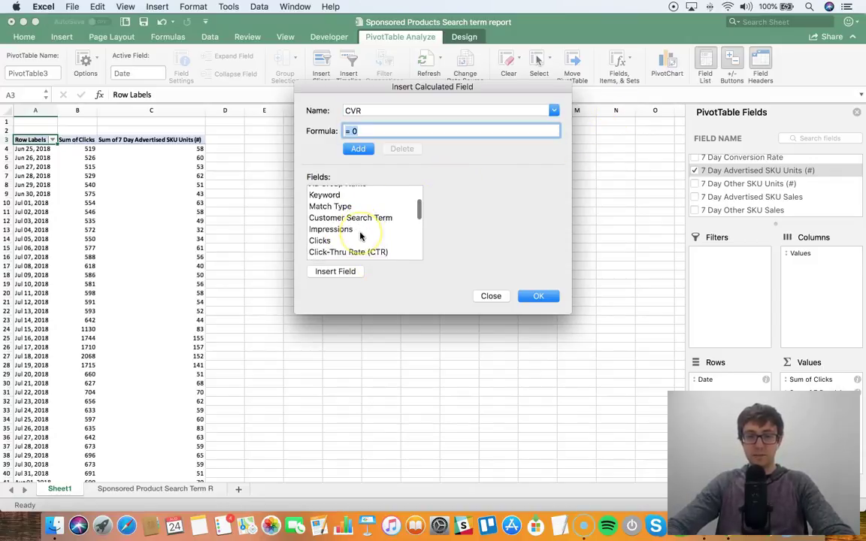
left_click(361, 219)
left_click(359, 208)
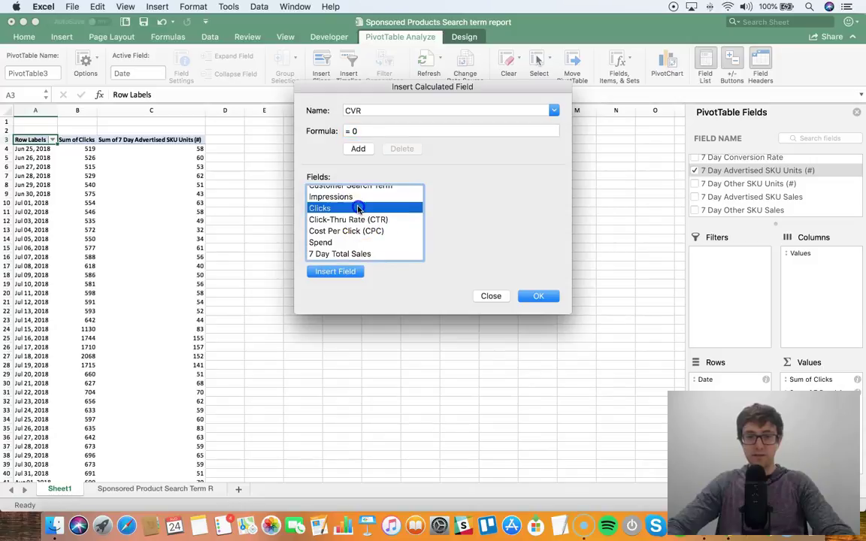
left_click(327, 275)
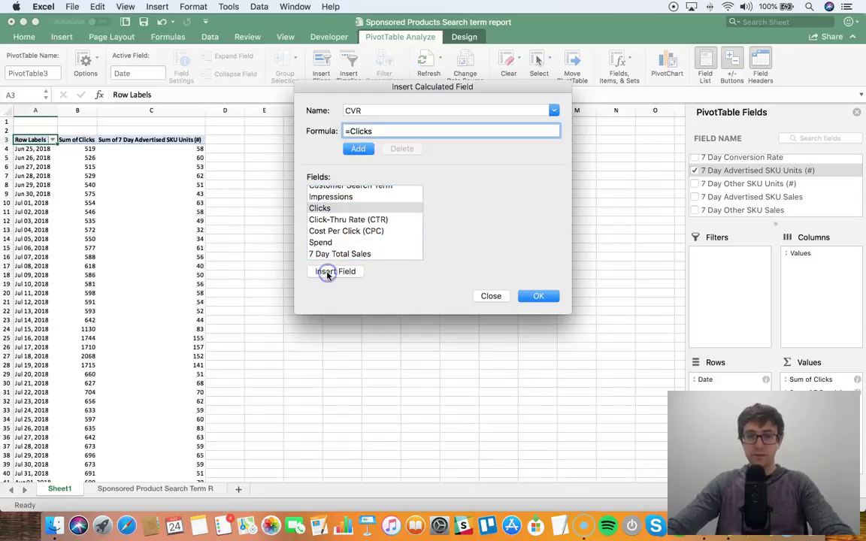
scroll(349, 215, "down", 10)
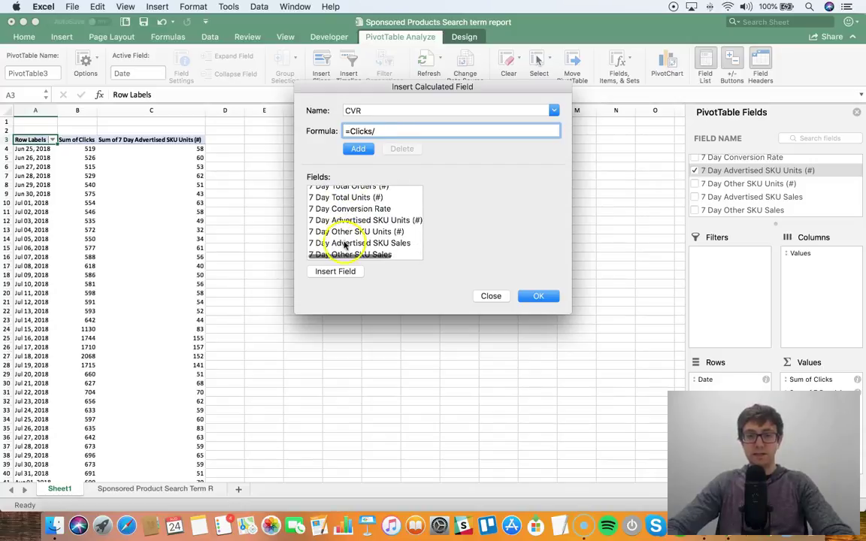
left_click(342, 243)
left_click(338, 276)
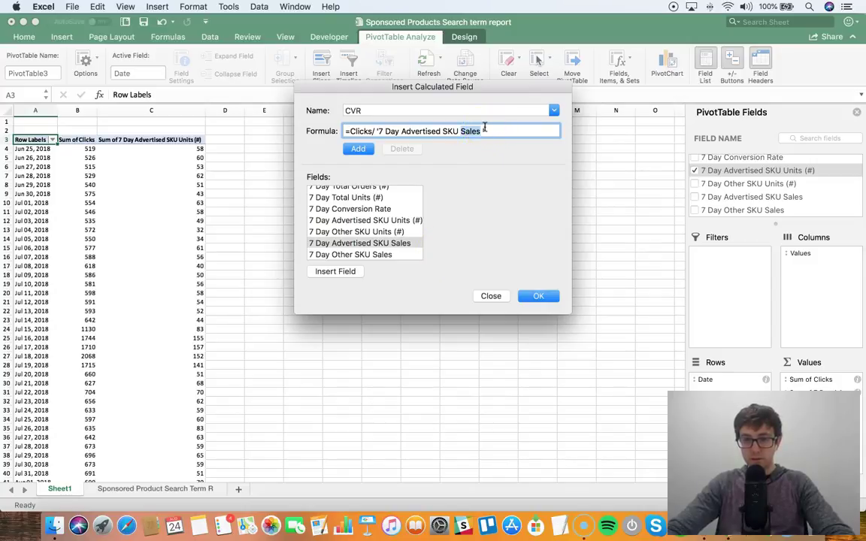
type("Units")
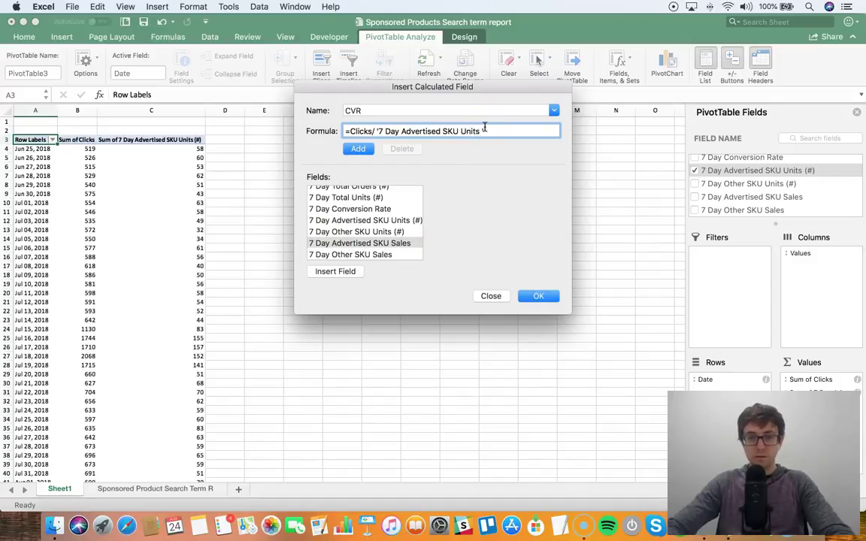
- Attempt to save the CVR field, dismiss the formula errors, and clear the broken formula
left_click(543, 294)
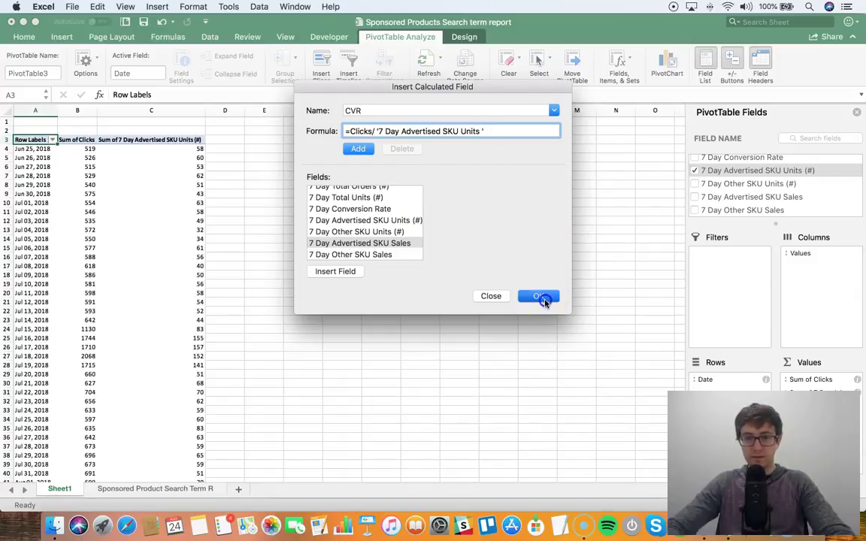
left_click(555, 253)
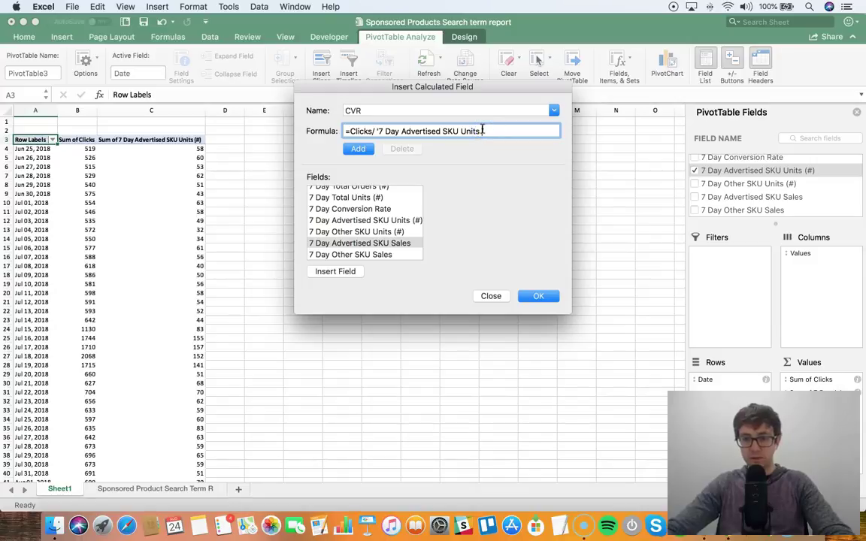
left_click(531, 297)
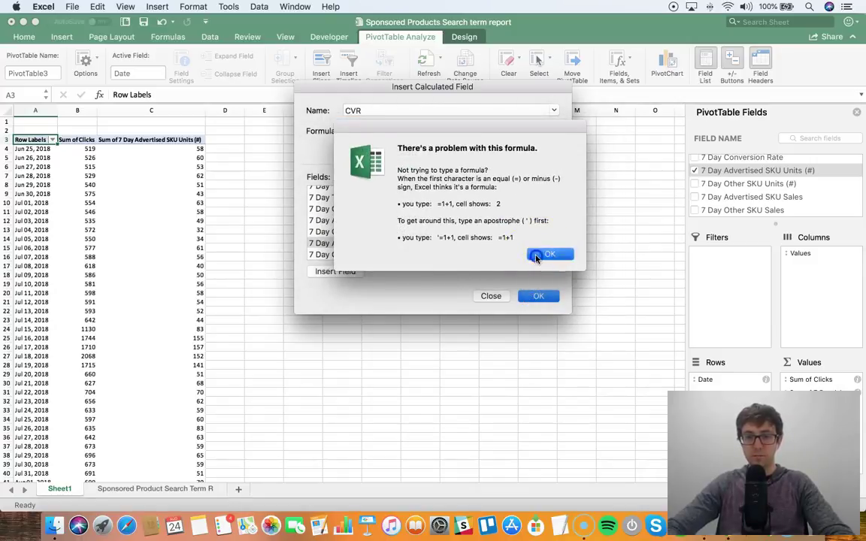
left_click(536, 256)
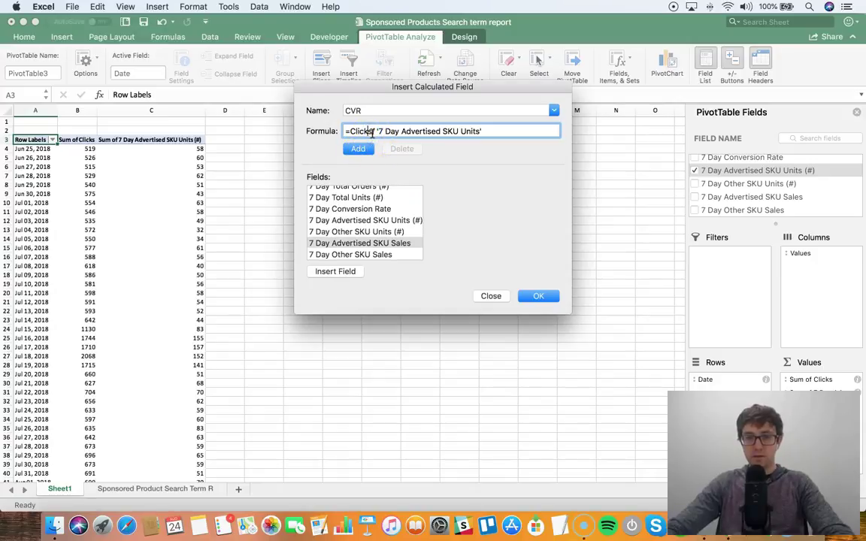
key("BackSpace")
left_click(537, 296)
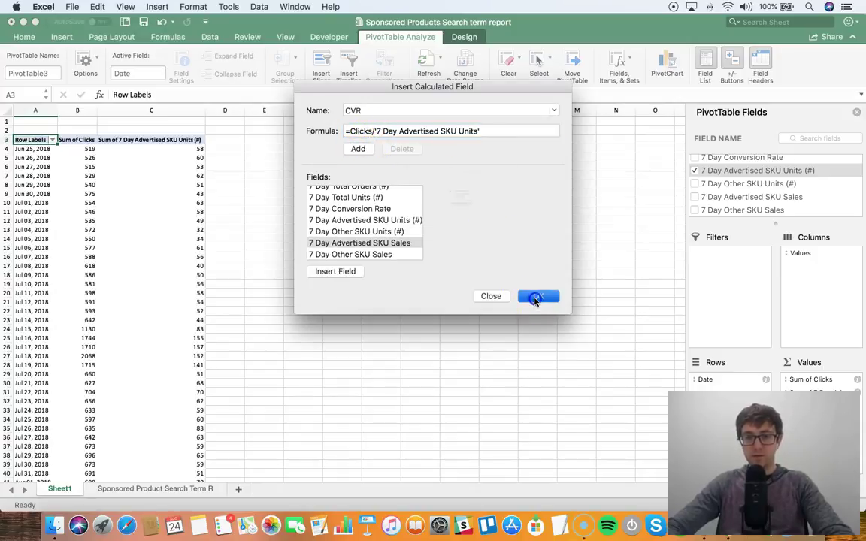
left_click(551, 256)
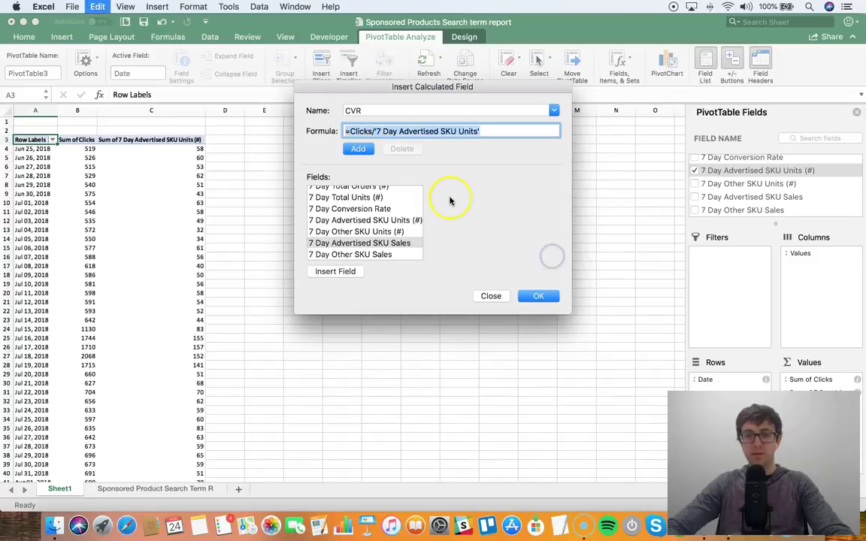
key("super+x")
- Re-enter the formula as =Clicks/'7 Day Advertised SKU Units (#)' and create the CVR field
type("=")
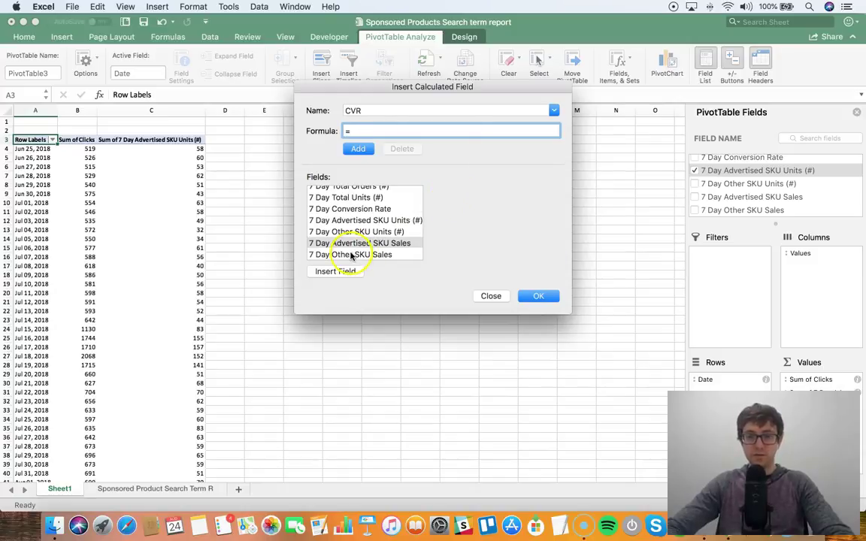
scroll(350, 256, "up", 10)
scroll(351, 249, "down", 2)
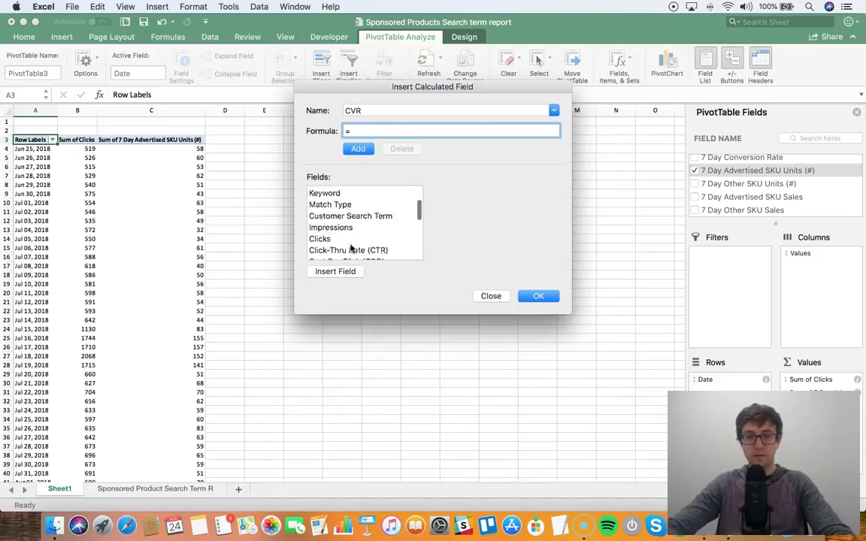
scroll(350, 248, "down", 1)
left_click(331, 230)
left_click(339, 272)
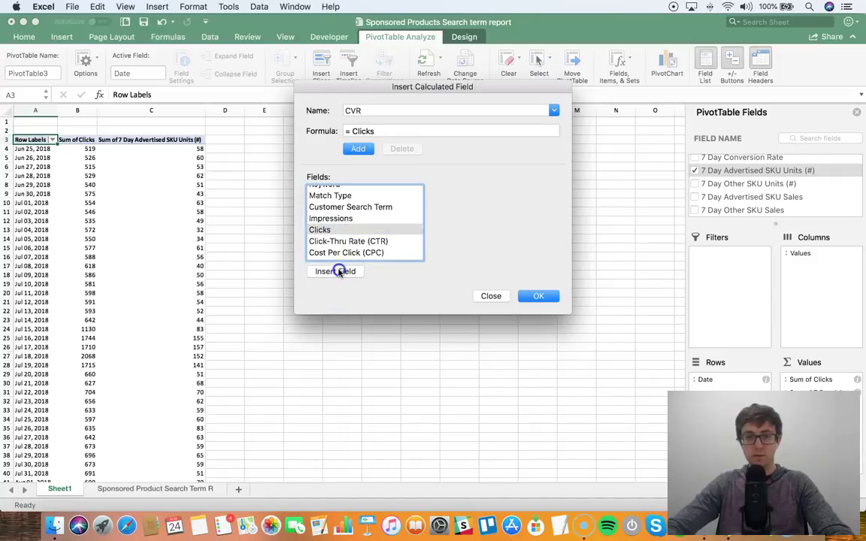
scroll(358, 241, "down", 7)
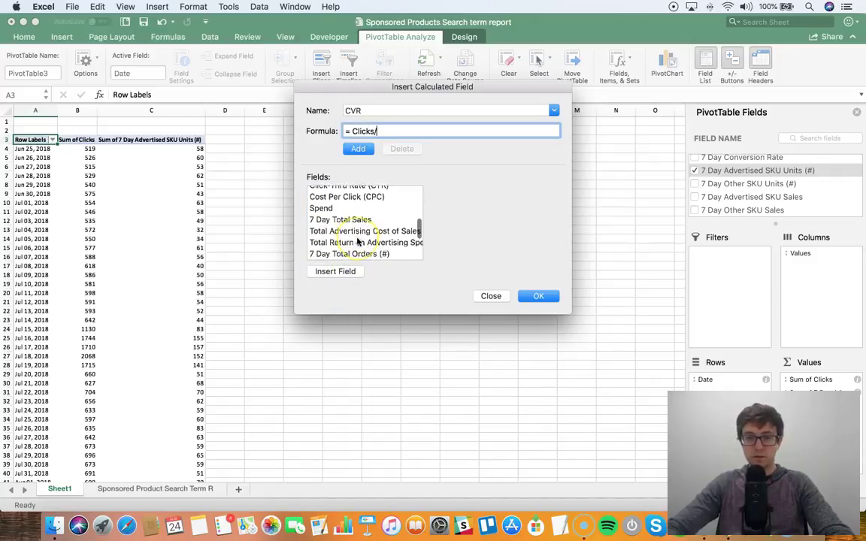
scroll(358, 241, "down", 4)
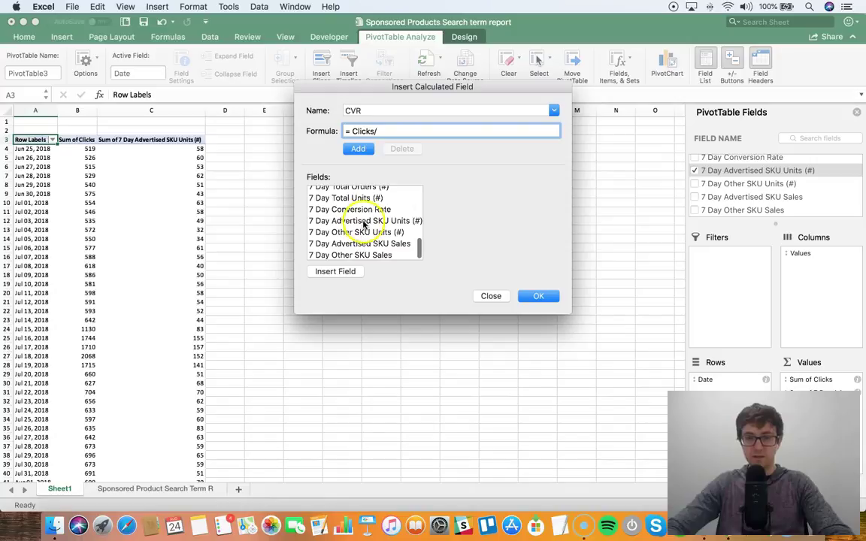
left_click(358, 221)
left_click(352, 274)
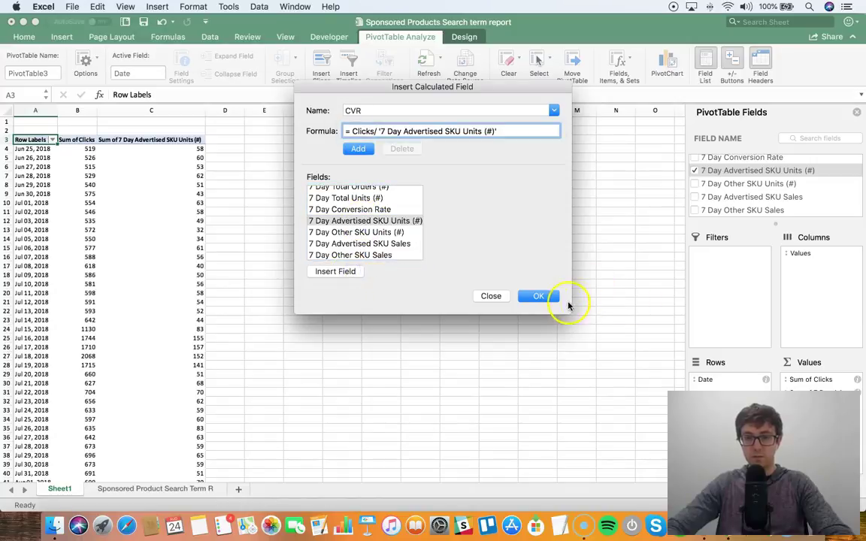
left_click(540, 296)
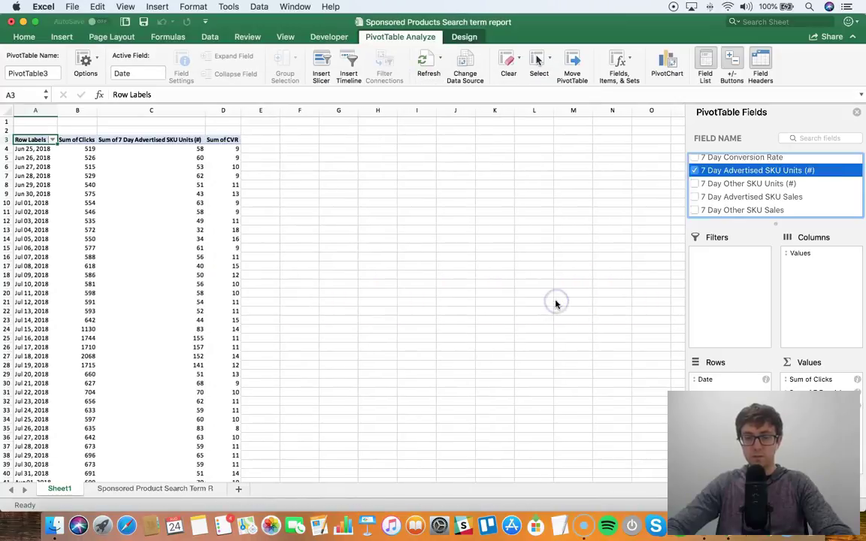
- Load the existing CVR calculated field and delete the Clicks division from its formula
left_click(218, 110)
left_click(197, 148)
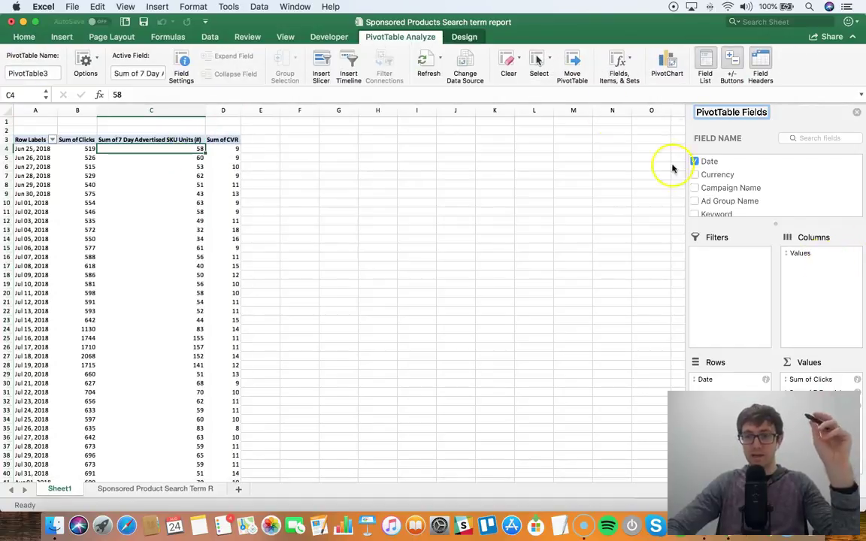
left_click(623, 68)
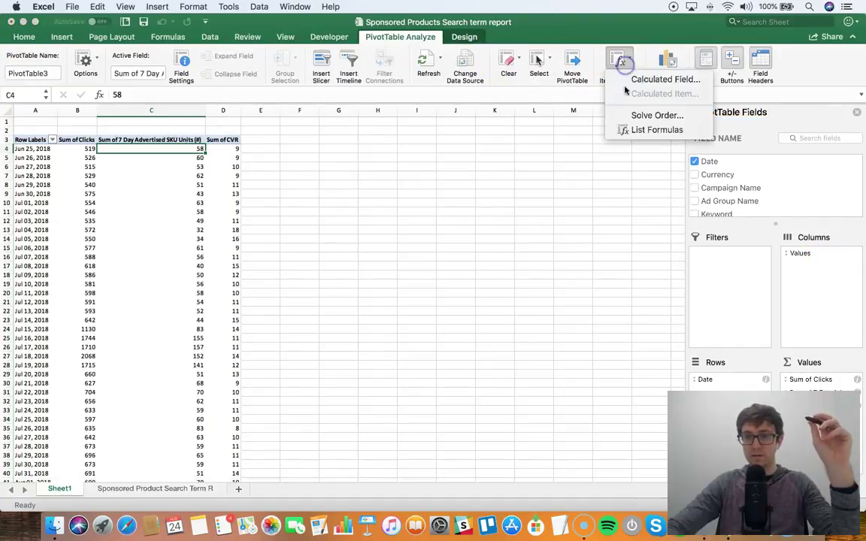
left_click(640, 80)
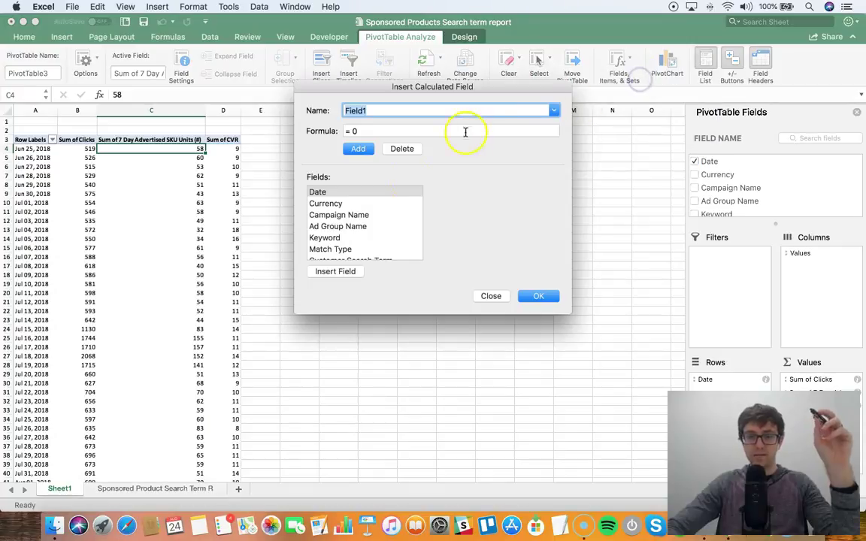
left_click(557, 110)
left_click(464, 121)
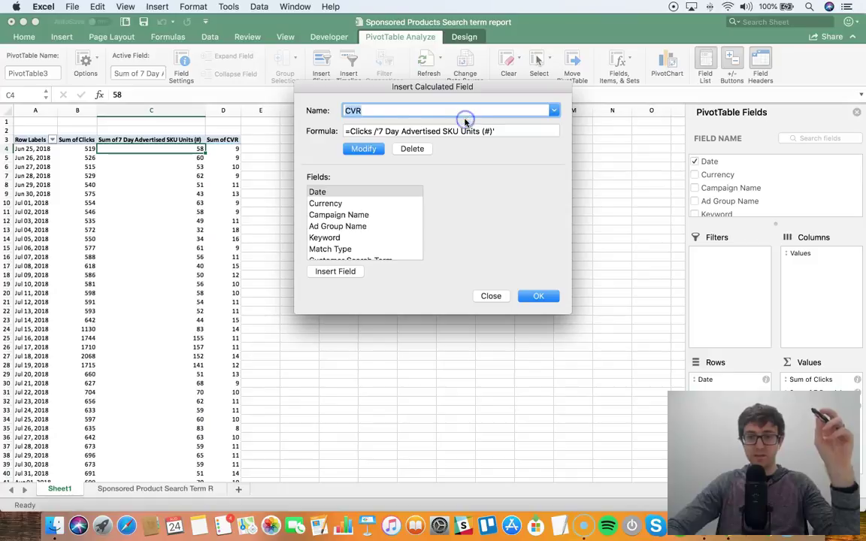
left_click(372, 131)
key("BackSpace")
key("BackSpace")
key("BackSpace")
key("BackSpace")
key("BackSpace")
key("BackSpace")
key("BackSpace")
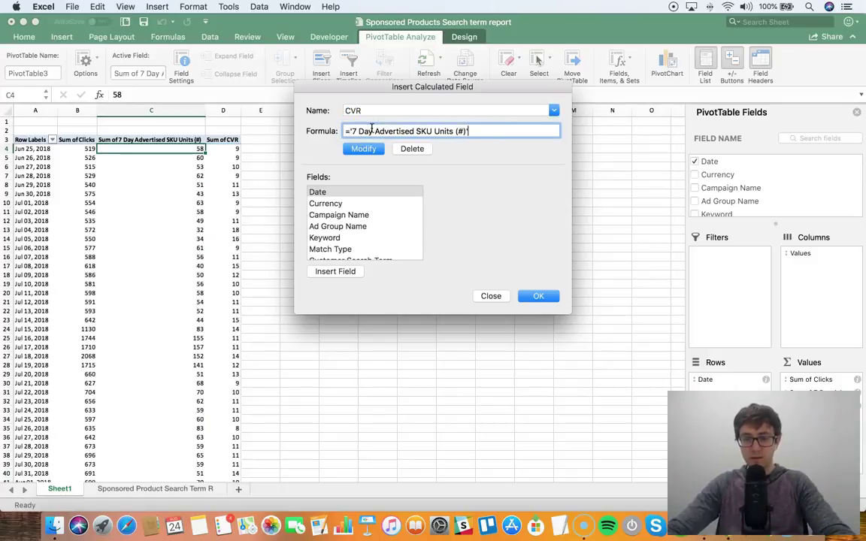
- Finish the CVR formula with /Clicks and format Sum of CVR as percentages with two decimals
type("/Clicks")
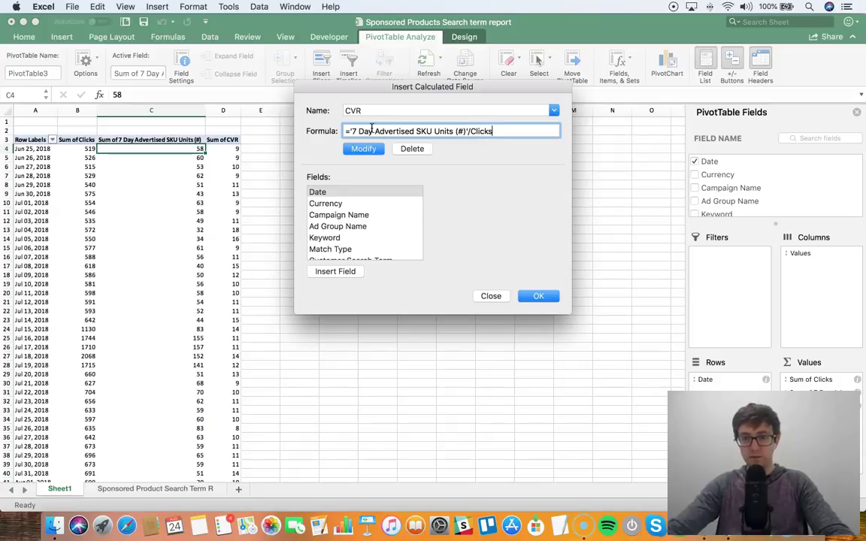
left_click(536, 296)
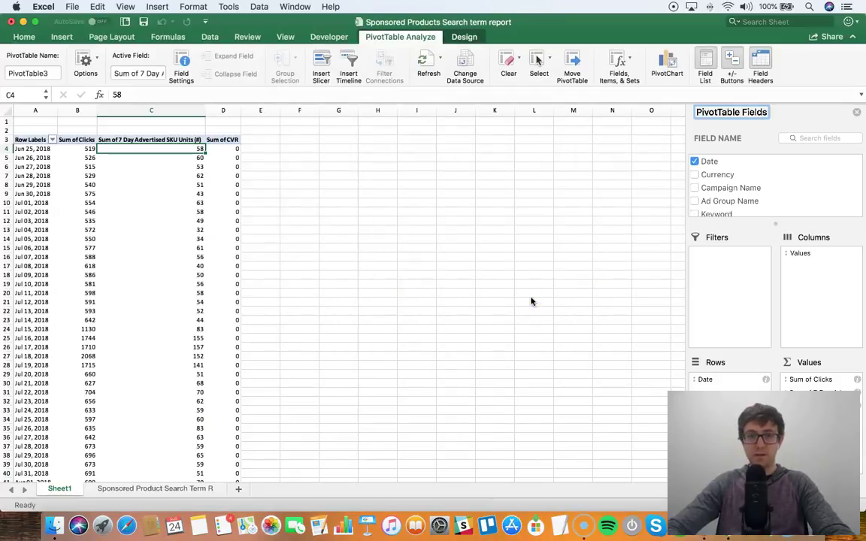
left_click(226, 109)
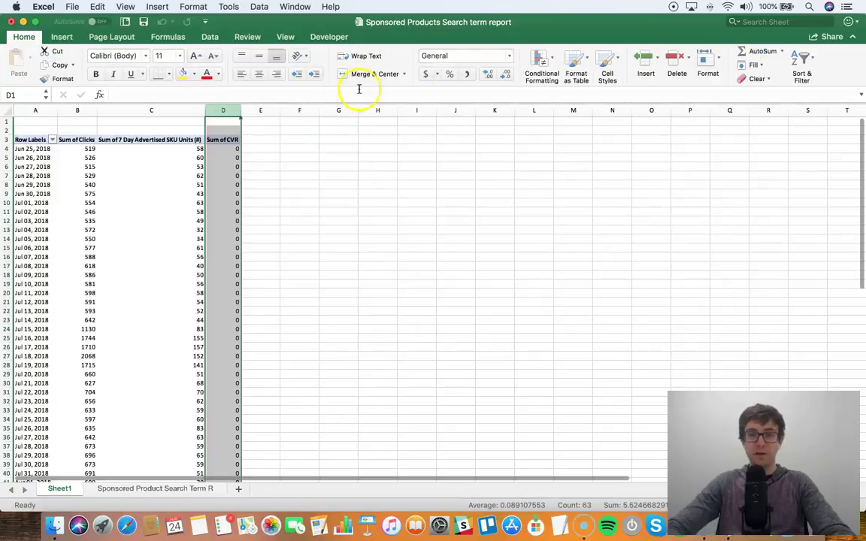
left_click(450, 74)
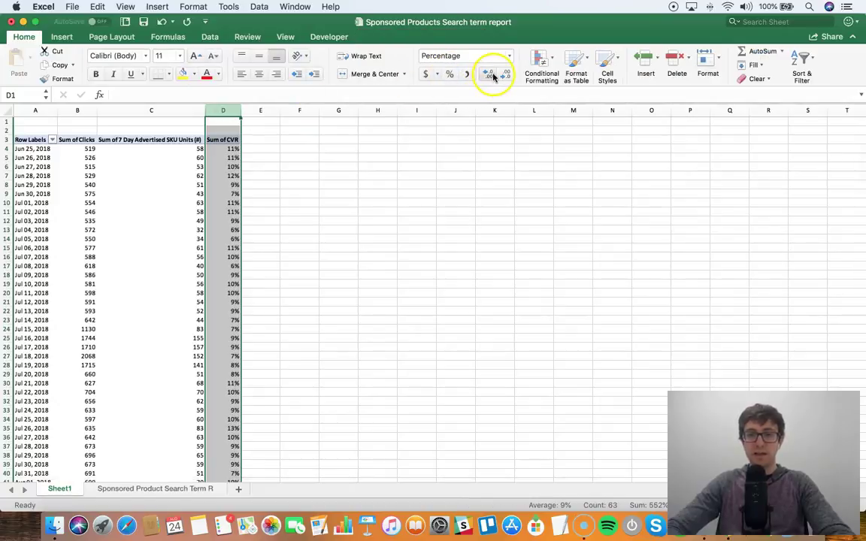
left_click(486, 73)
left_click(486, 72)
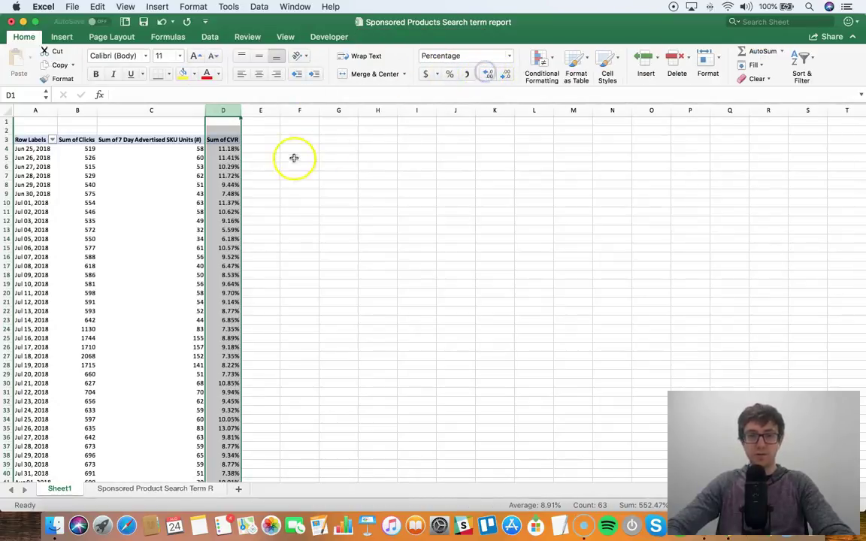
- Review the CVR percentages, such as 11.18% for Jun 25, 2018, then return to the pivot table
scroll(239, 175, "down", 1)
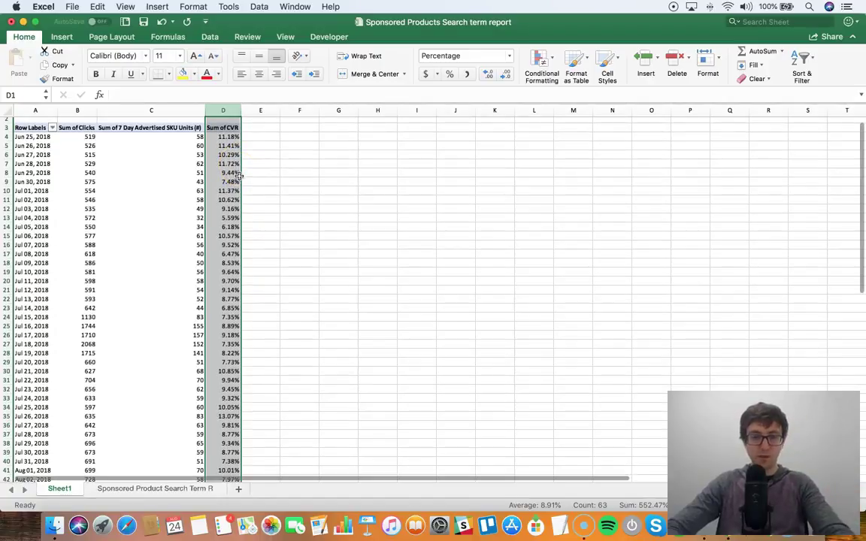
scroll(238, 175, "down", 10)
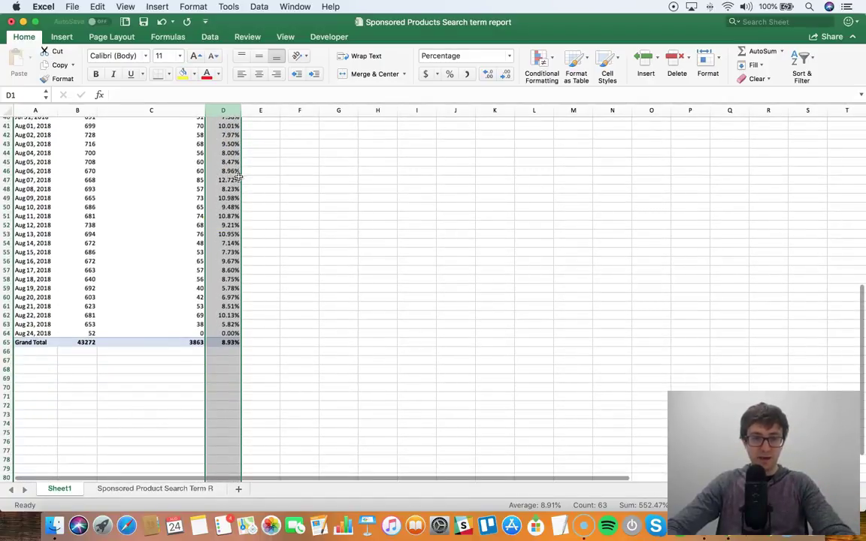
scroll(217, 216, "up", 5)
scroll(217, 216, "down", 5)
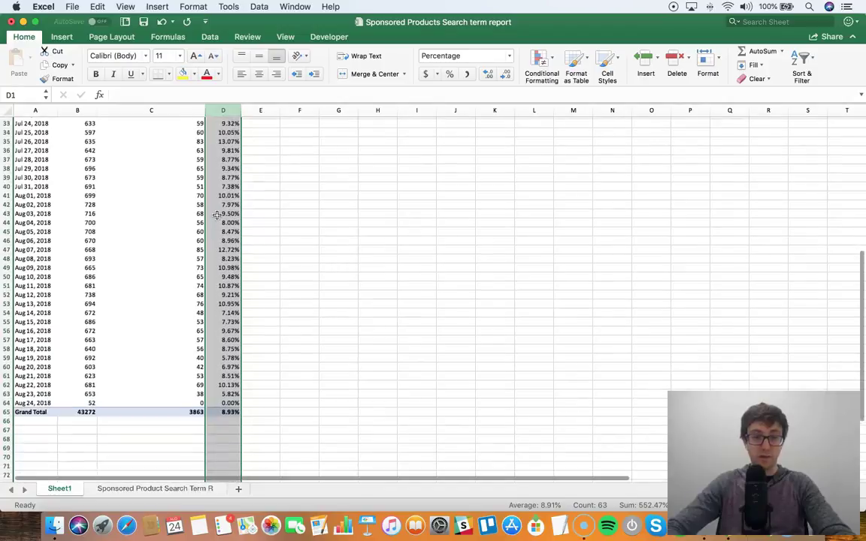
scroll(217, 216, "up", 1)
scroll(217, 216, "up", 2)
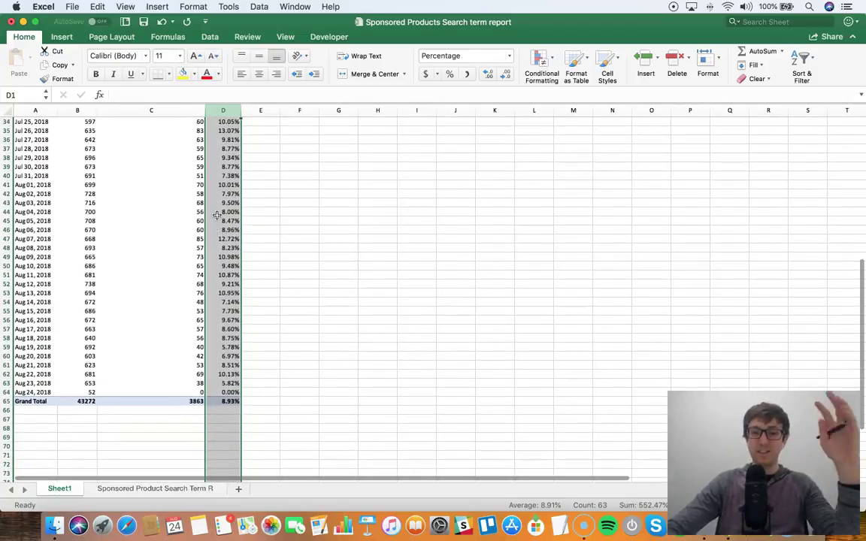
scroll(217, 216, "up", 10)
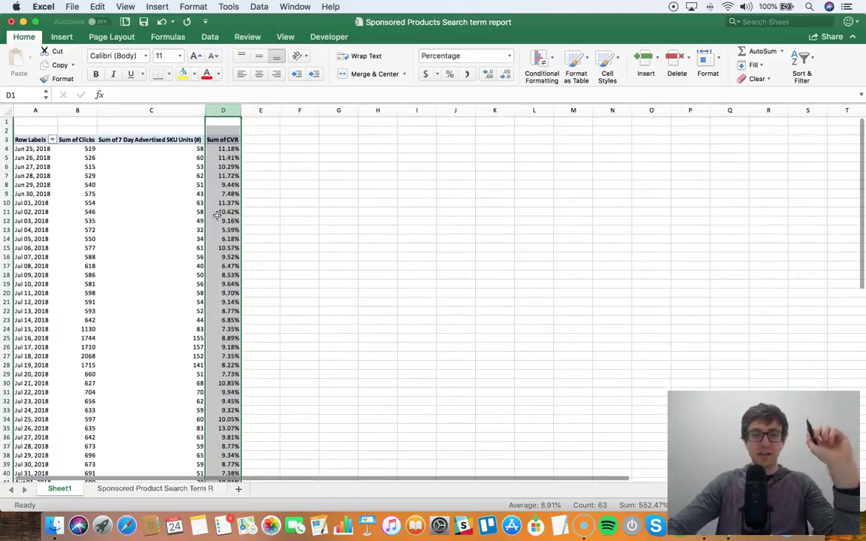
left_click(150, 148)
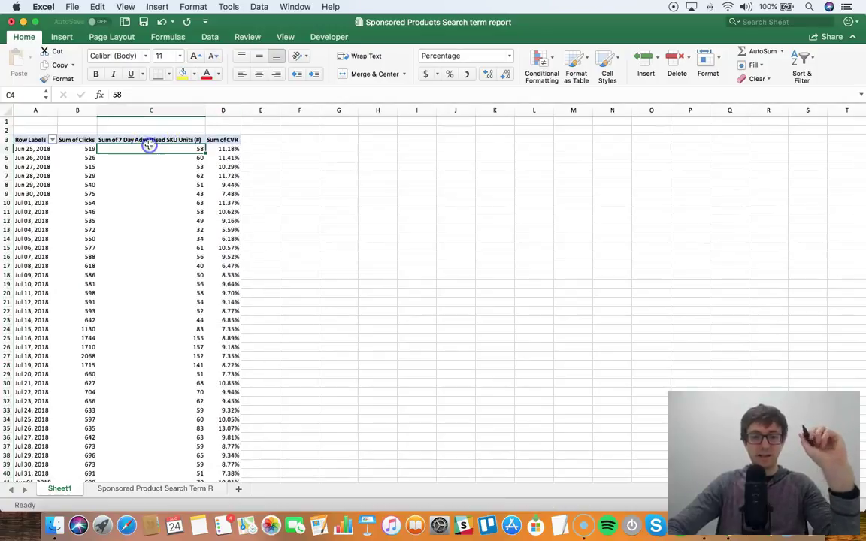
- Add Customer Search Term to the pivot table and move it into the Filters area
left_click(37, 149)
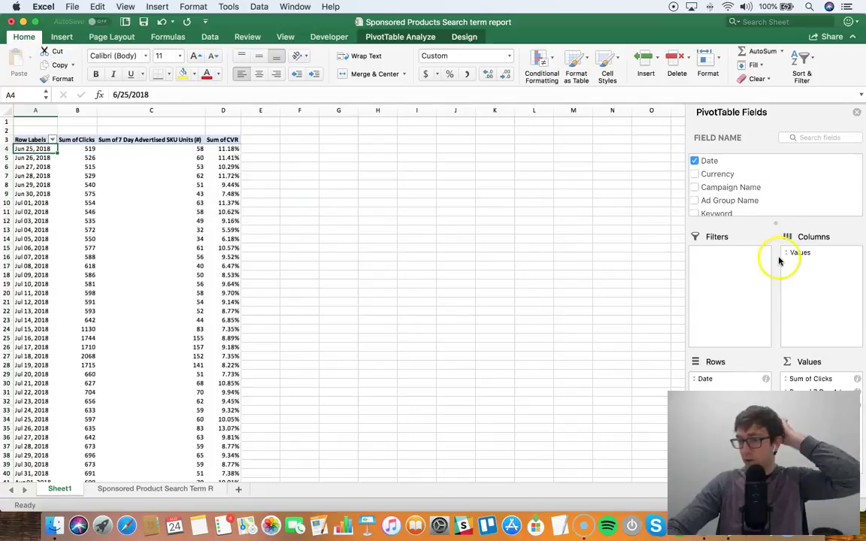
scroll(739, 202, "down", 4)
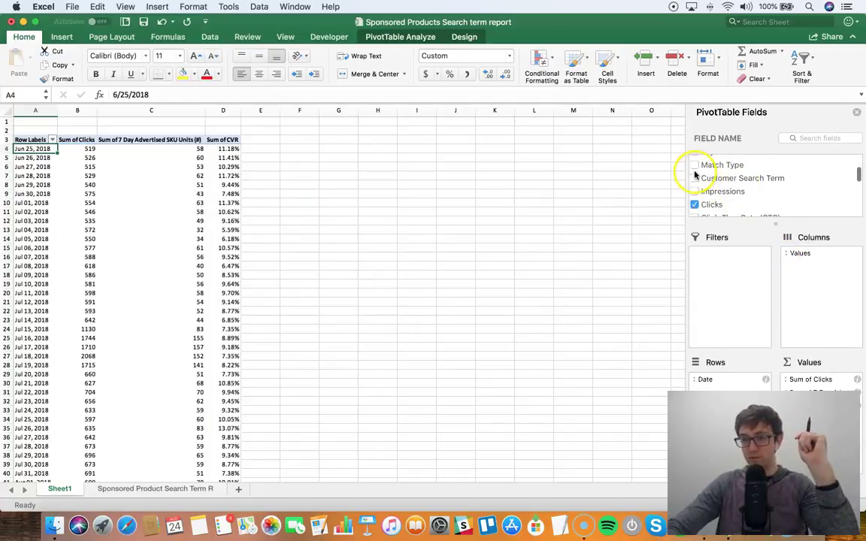
left_click(696, 178)
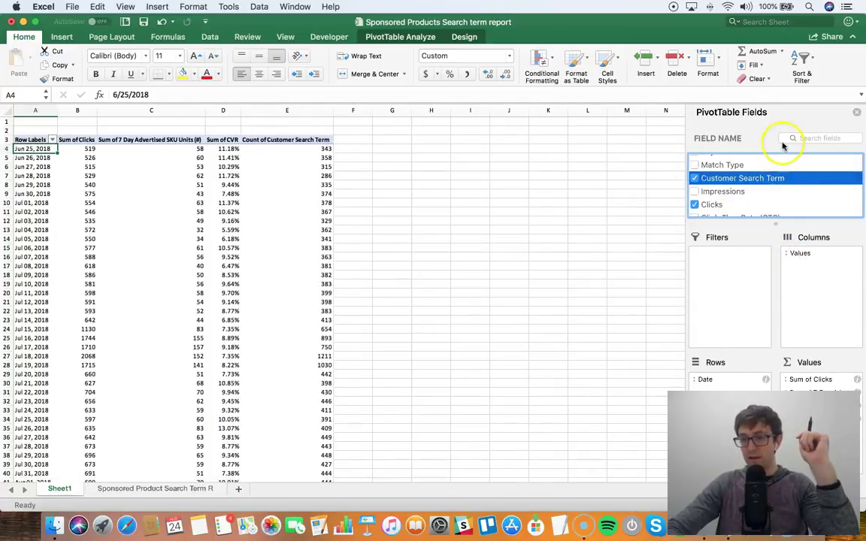
left_click(790, 386)
left_click_drag(789, 386, 611, 355)
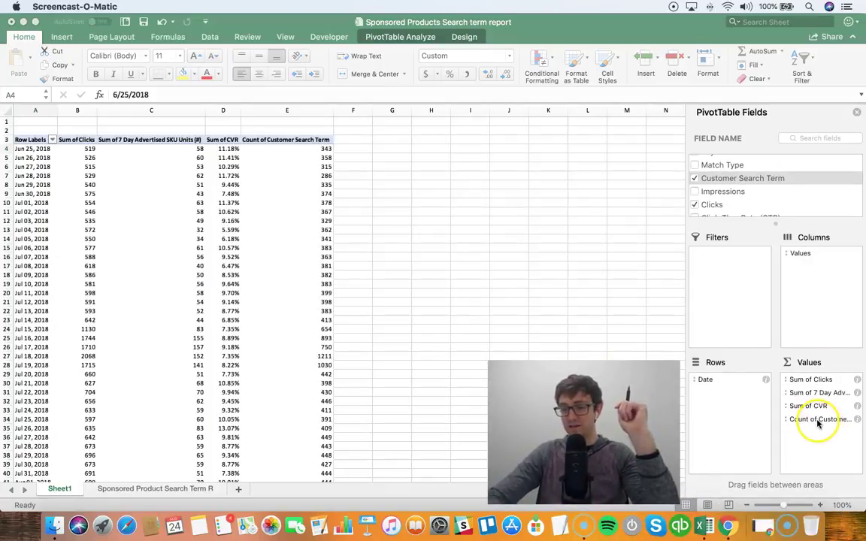
left_click_drag(817, 421, 724, 276)
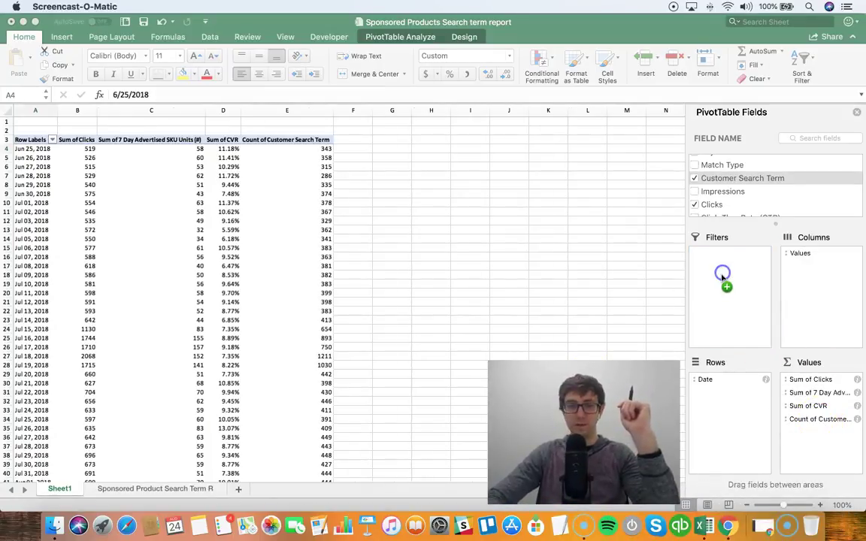
- Set the Customer Search Term filter to include all search terms
left_click(115, 121)
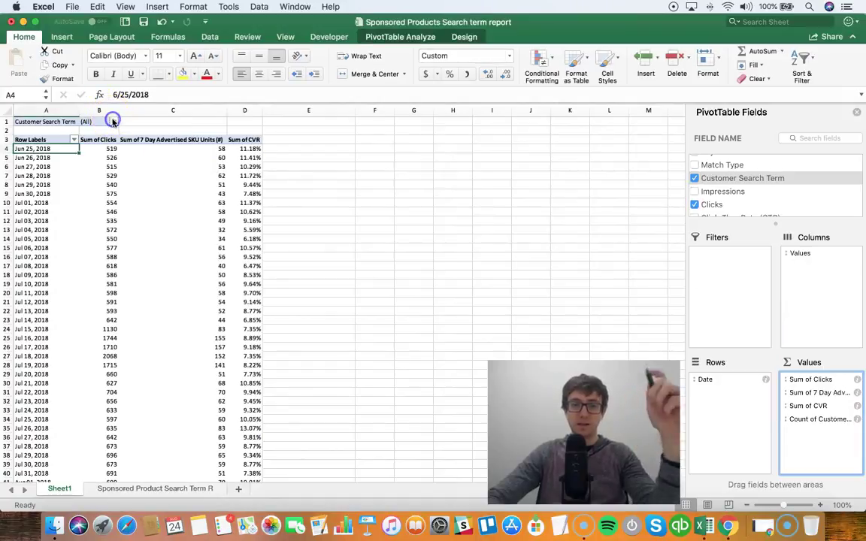
left_click(146, 169)
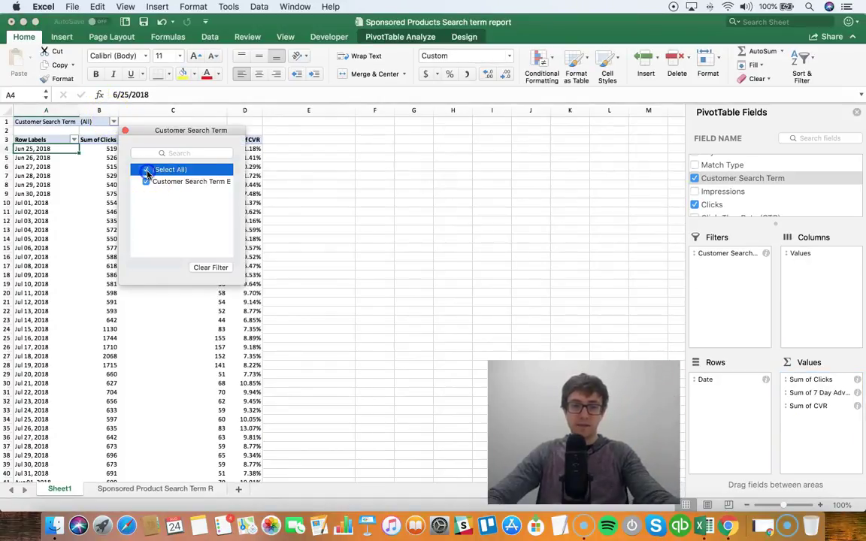
left_click(147, 181)
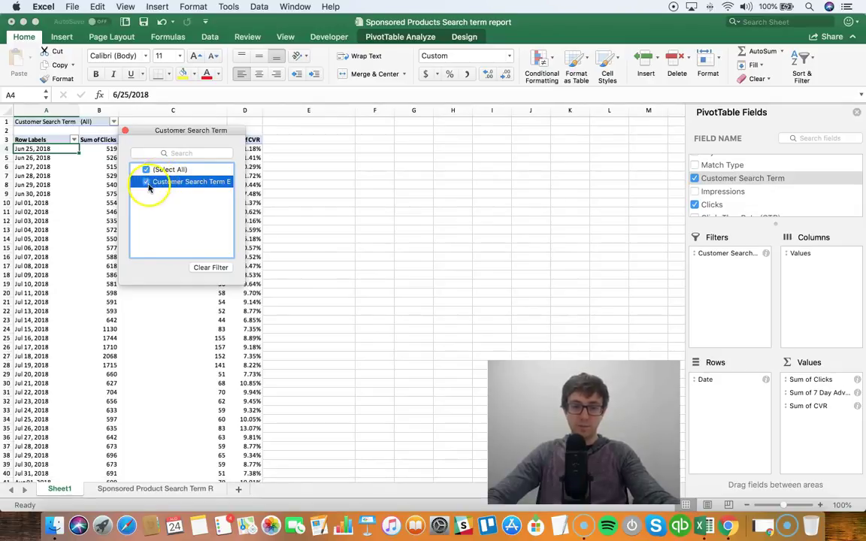
left_click(126, 130)
scroll(132, 219, "down", 5)
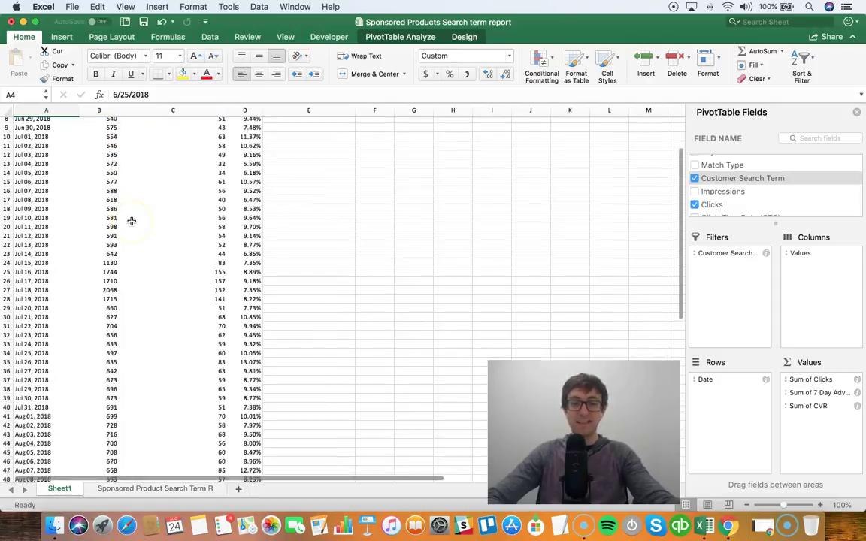
scroll(132, 221, "down", 10)
scroll(132, 221, "up", 15)
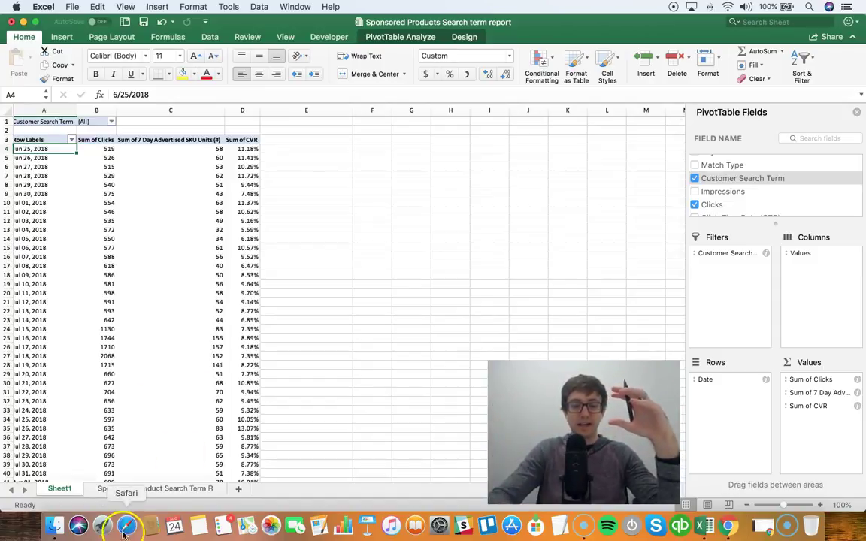
- Switch to the Sponsored Product Search Term Report sheet holding the raw daily rows
left_click(157, 491)
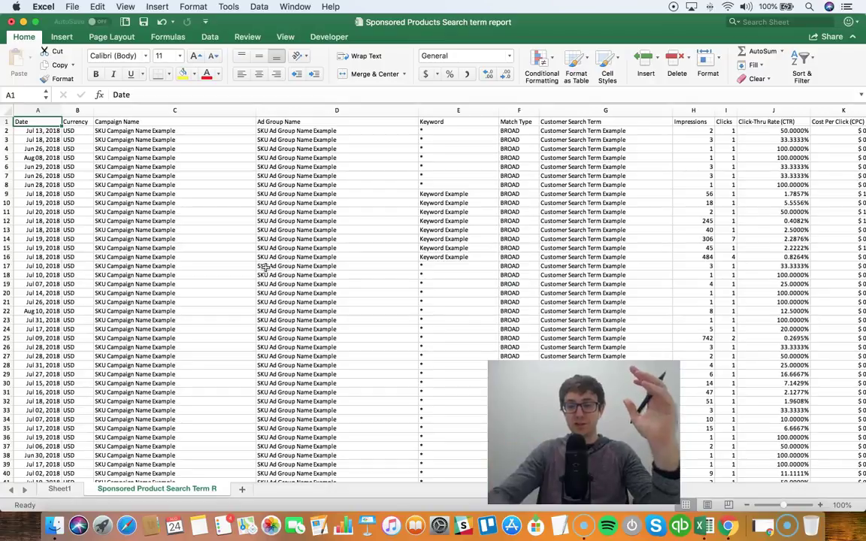
left_click_drag(519, 368, 683, 359)
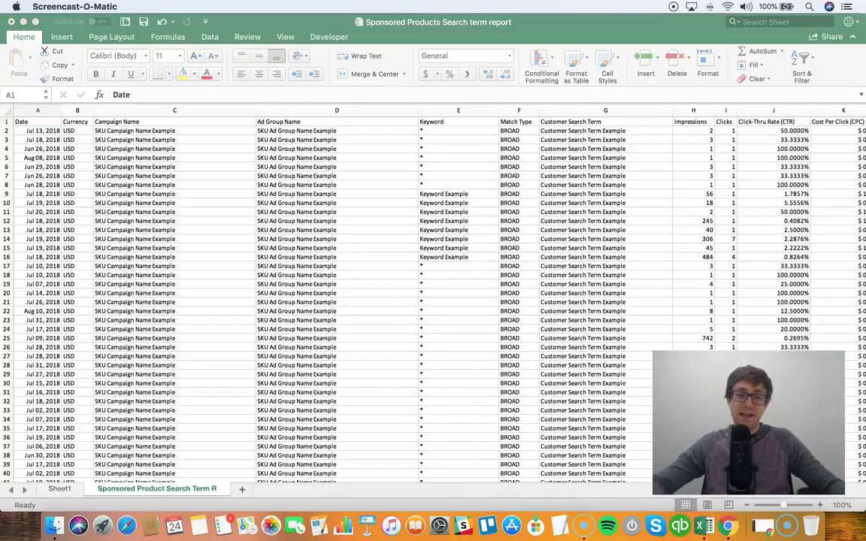